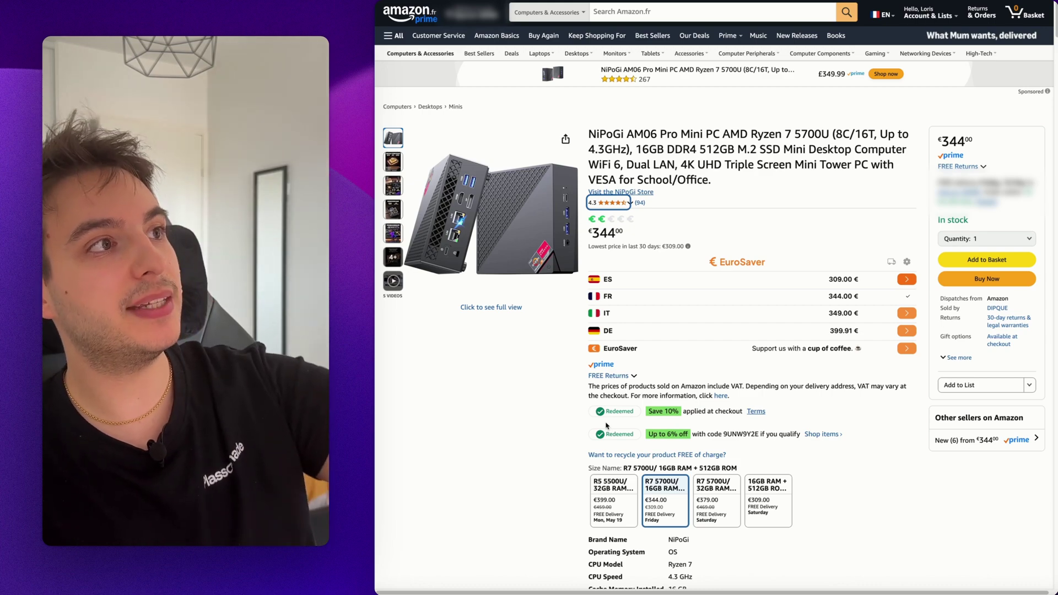
# - Check the details of the free recycling offer on the Amazon NiPoGi listing
pyautogui.click(655, 455)
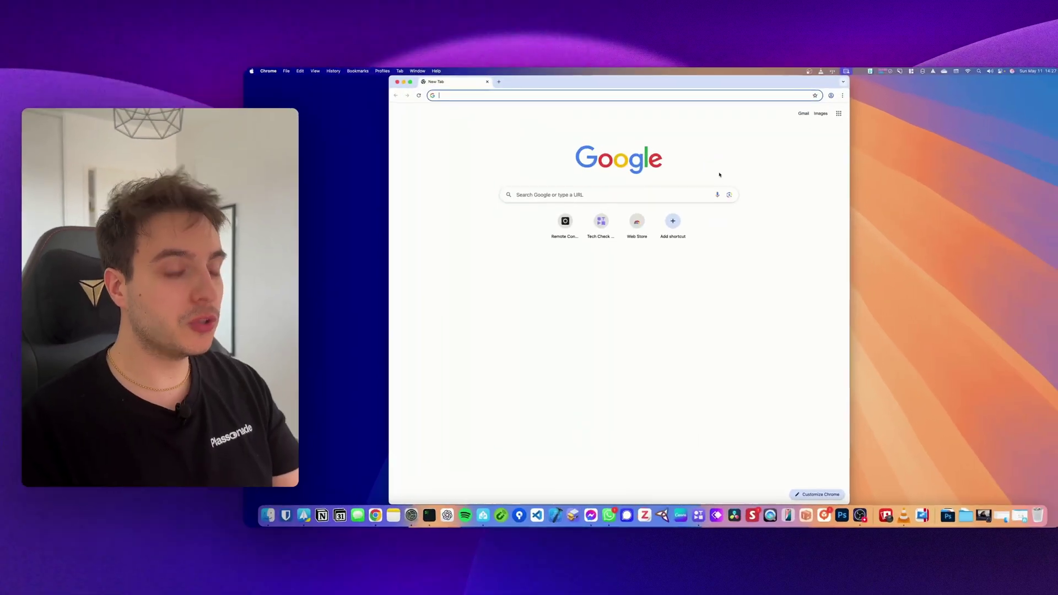
# - Search for balena etcher and open the official balenaEtcher website
pyautogui.write('balena etcher')
pyautogui.press('Return')
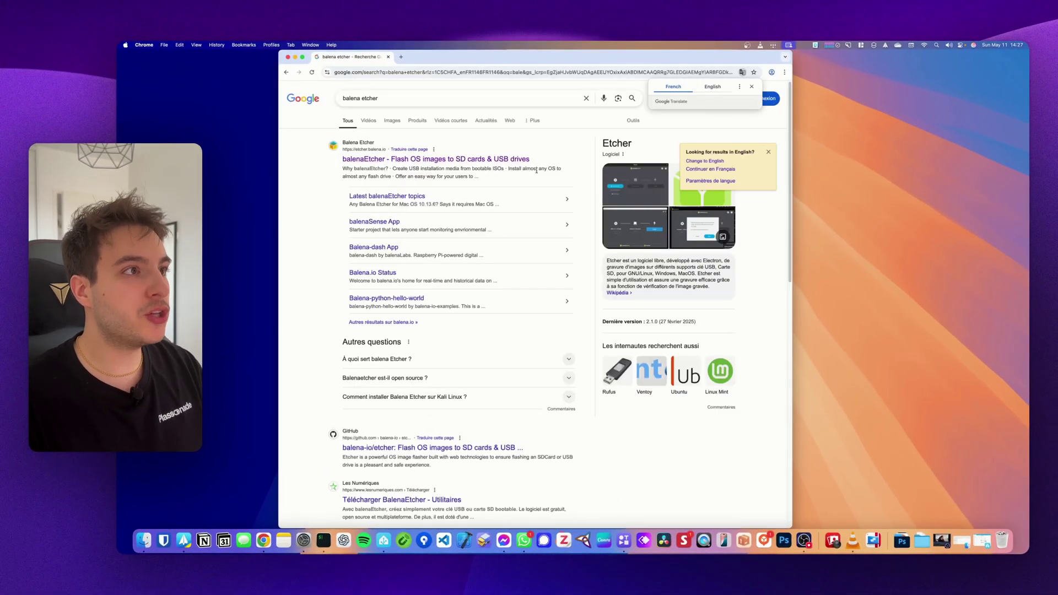
pyautogui.click(473, 158)
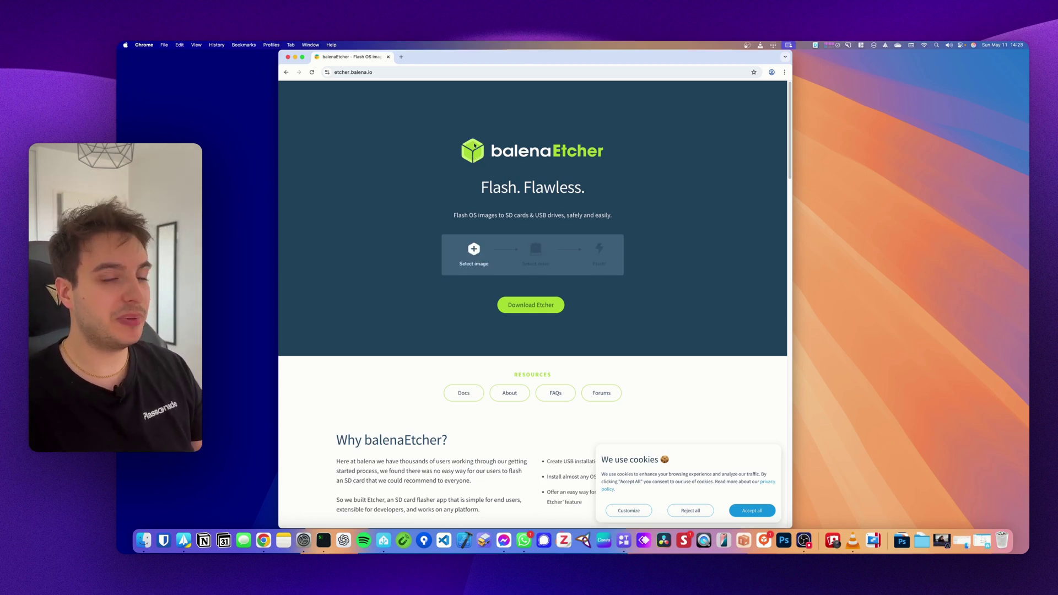
# - Download Ubuntu Desktop 24.04.2 LTS for 64-bit Intel/AMD from ubuntu.com, then hide Chrome
pyautogui.click(430, 71)
pyautogui.write('try ubuntu')
pyautogui.press('Return')
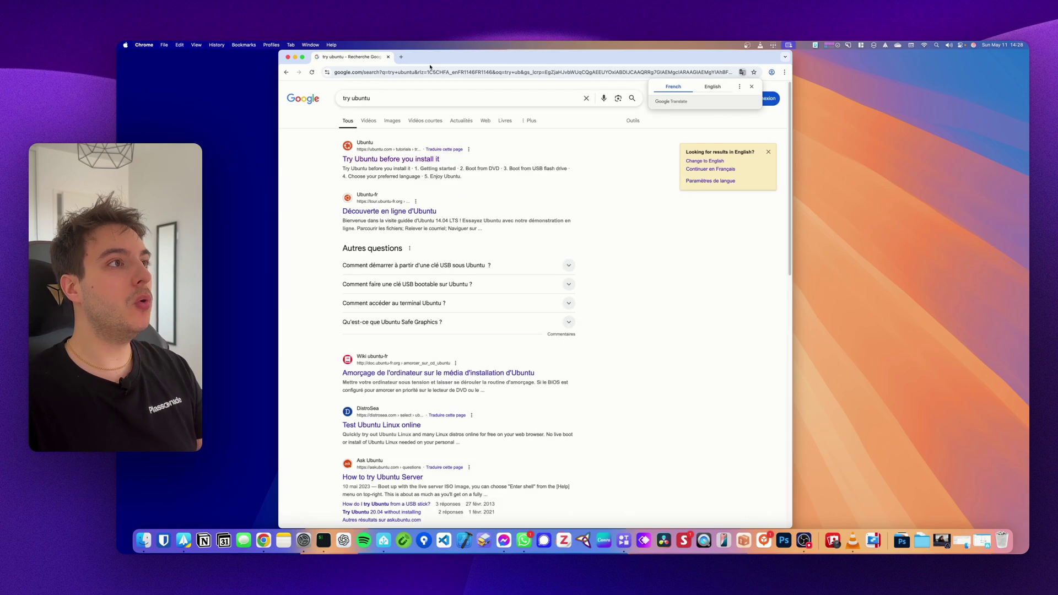
pyautogui.click(391, 158)
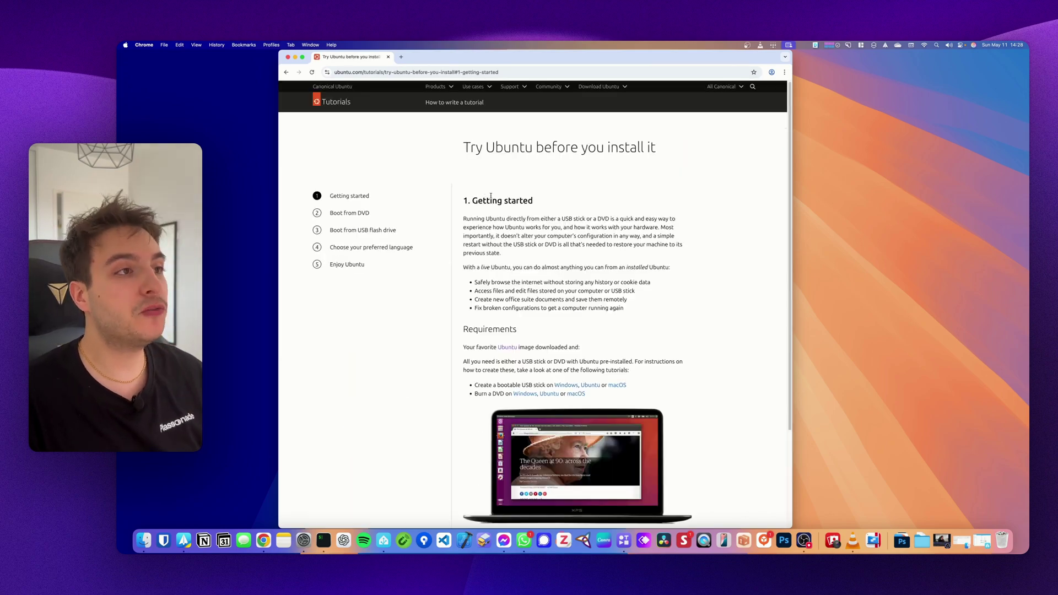
pyautogui.click(506, 348)
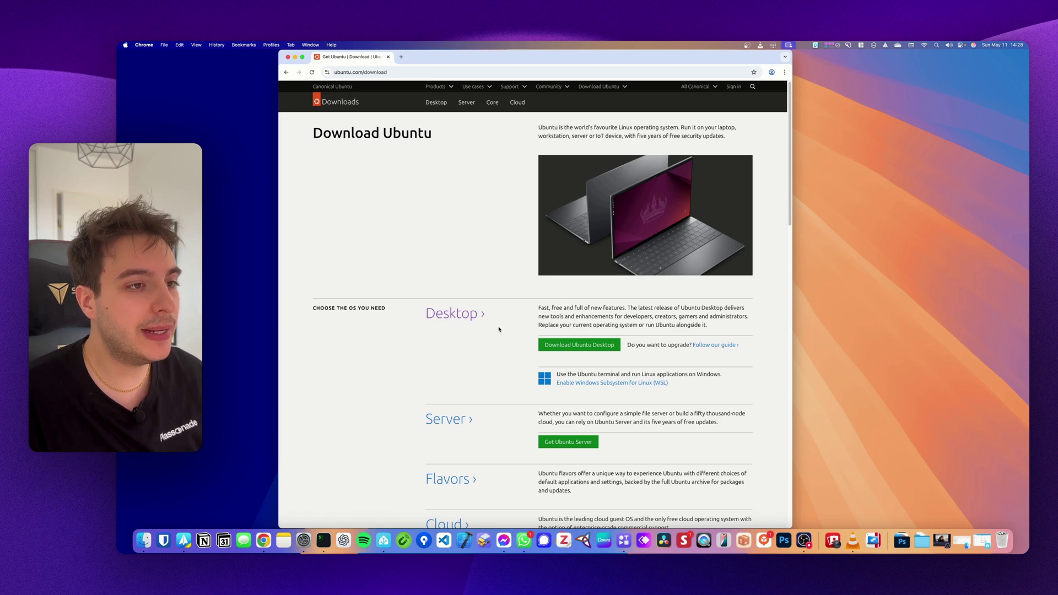
pyautogui.click(572, 346)
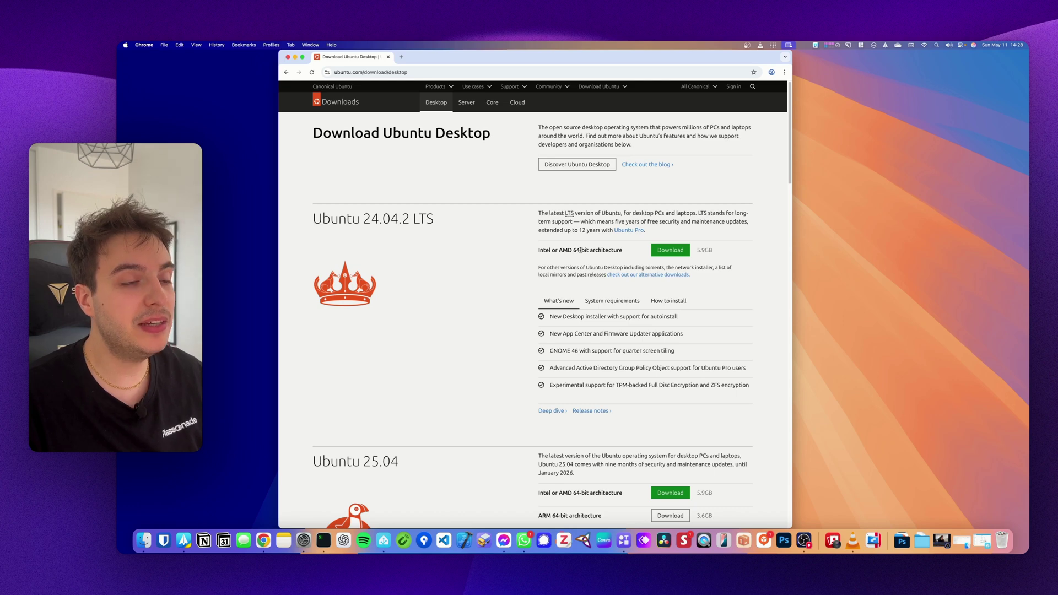
pyautogui.click(670, 250)
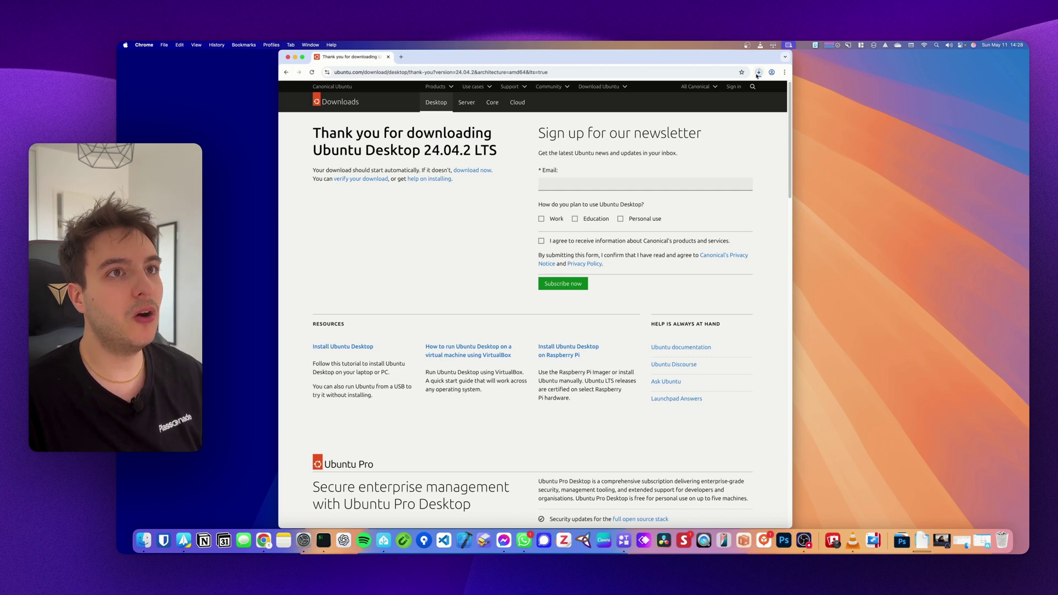
pyautogui.press('super+h')
# - Launch balenaEtcher, pick ubuntu-24.04.2-desktop-amd64.iso and target the Generic SD/MMC Media drive
pyautogui.press('super+space')
pyautogui.write('ba')
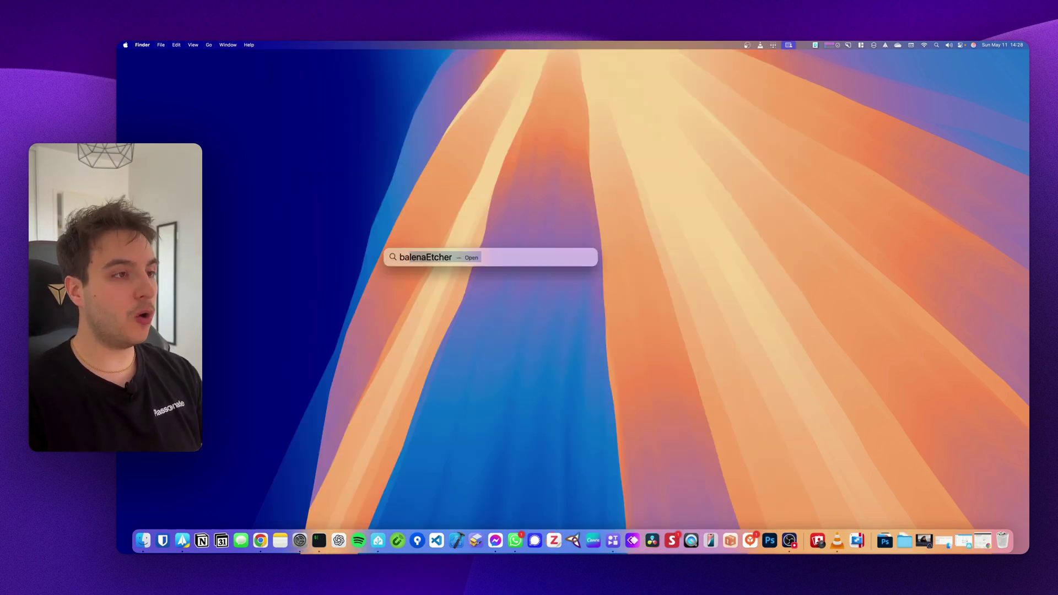
pyautogui.press('Return')
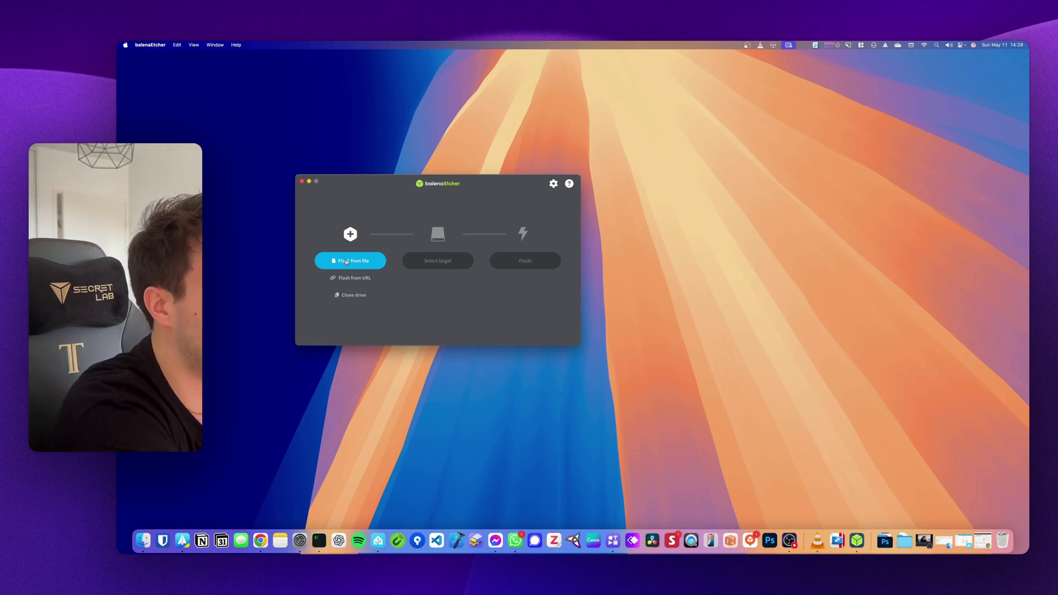
pyautogui.click(340, 261)
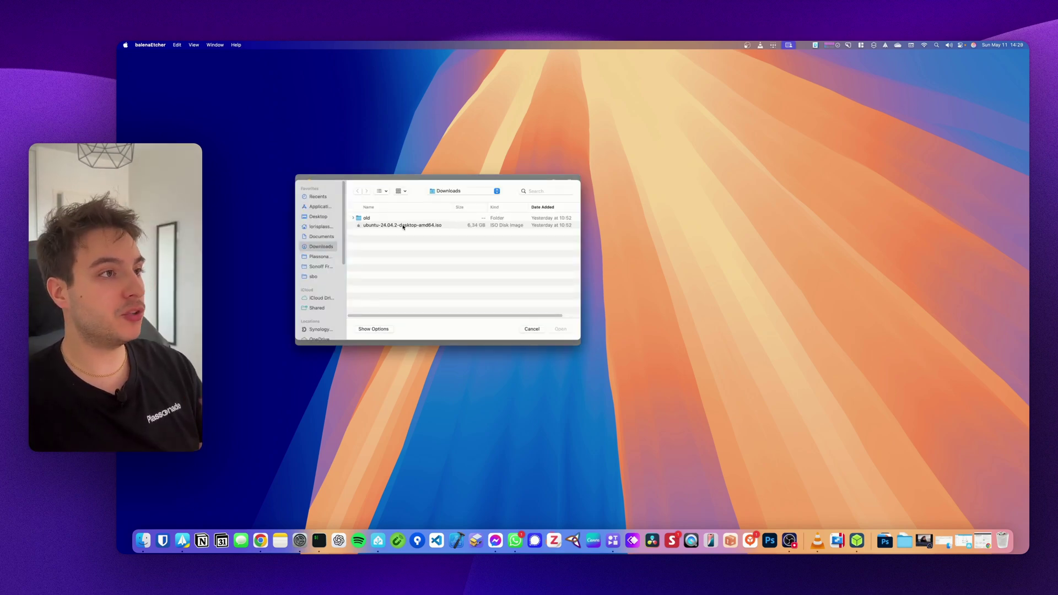
pyautogui.click(449, 226)
pyautogui.click(551, 330)
pyautogui.click(445, 262)
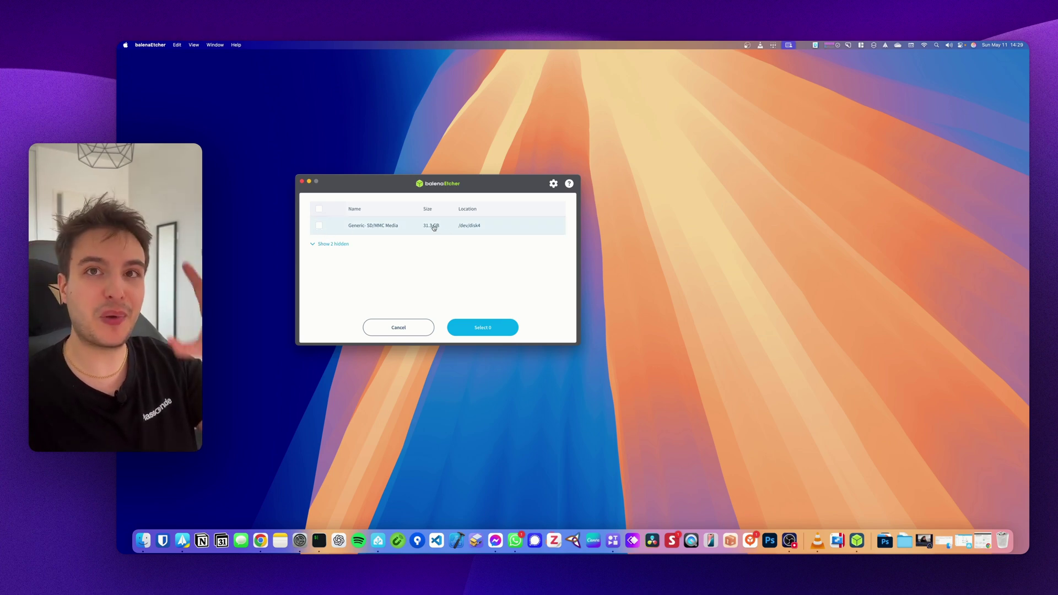
pyautogui.click(319, 226)
pyautogui.click(483, 328)
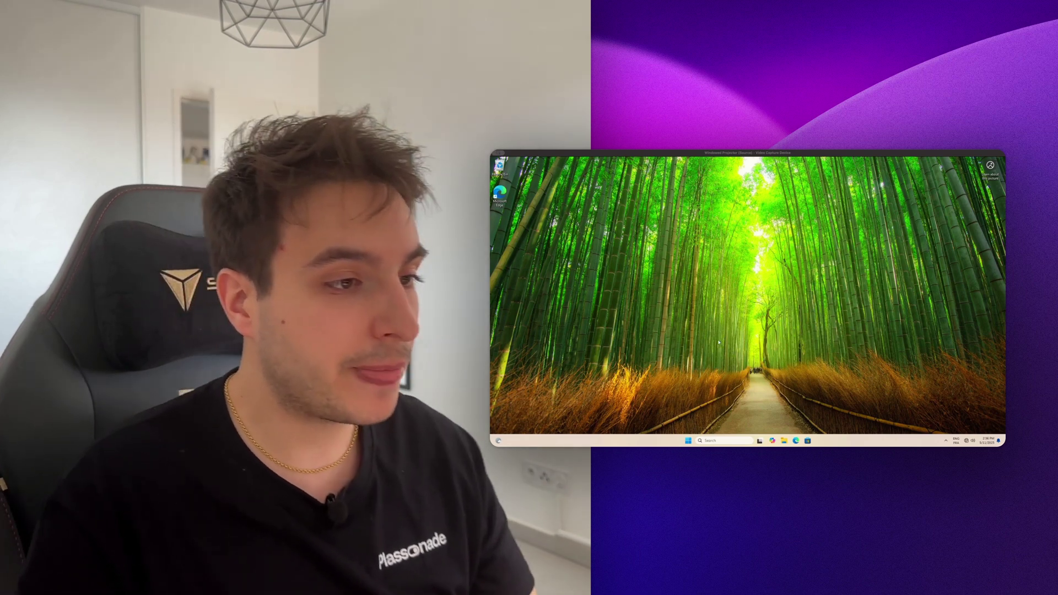
# - Restart Windows into recovery and choose Troubleshoot > Advanced options > UEFI Firmware Settings
pyautogui.click(689, 441)
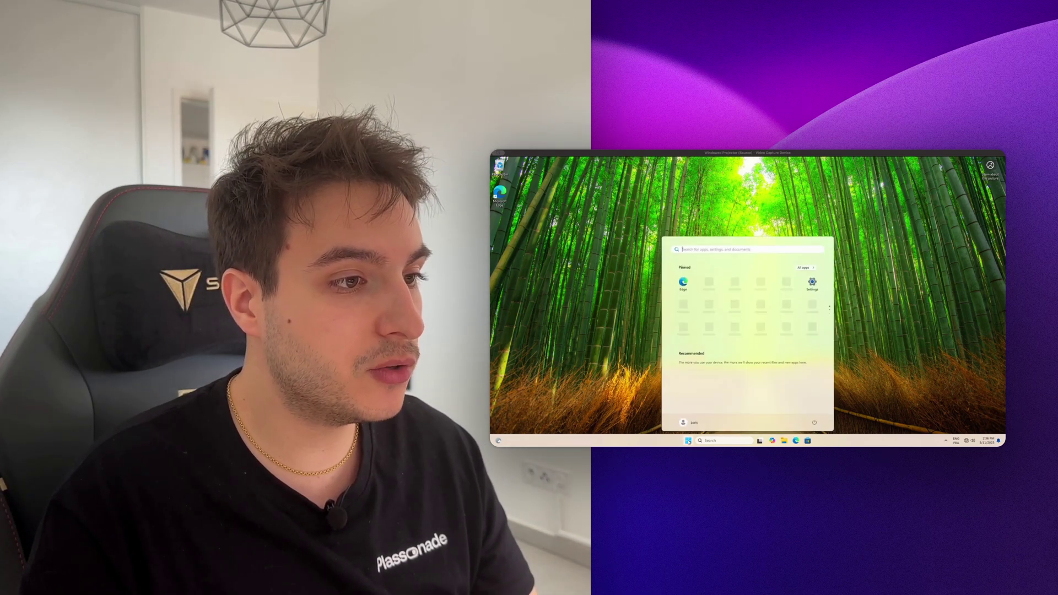
pyautogui.click(815, 423)
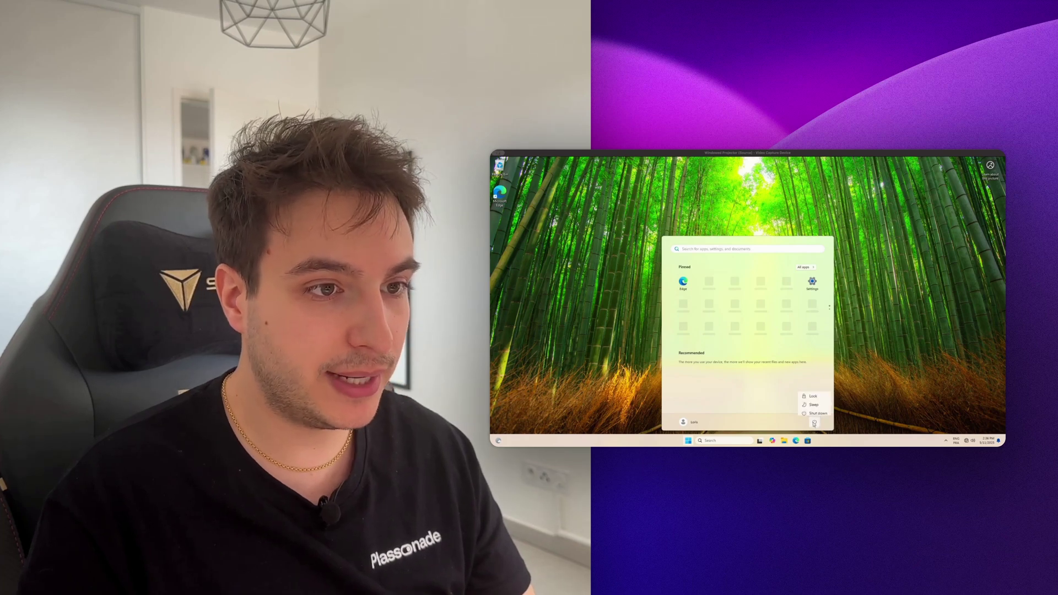
pyautogui.keyDown('shift'); pyautogui.click(814, 412); pyautogui.keyUp('shift')
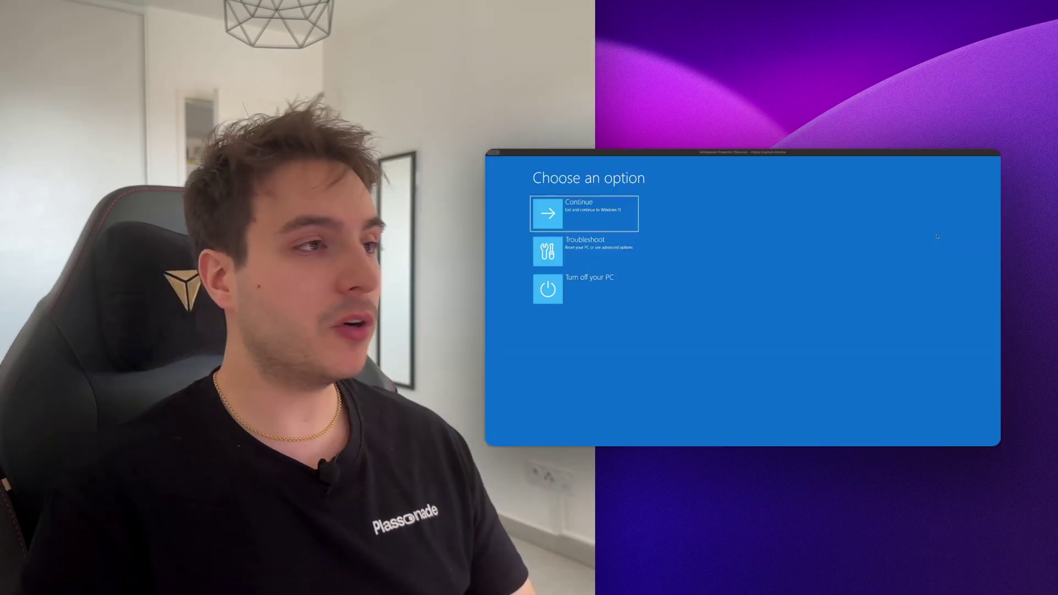
pyautogui.press('Down')
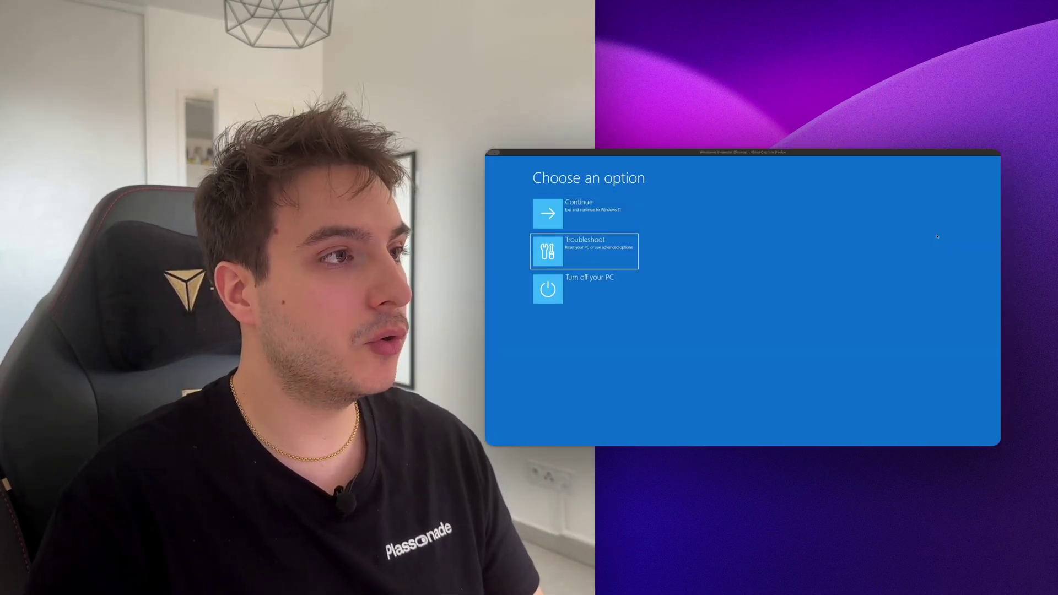
pyautogui.press('Return')
pyautogui.press('Down')
pyautogui.press('Return')
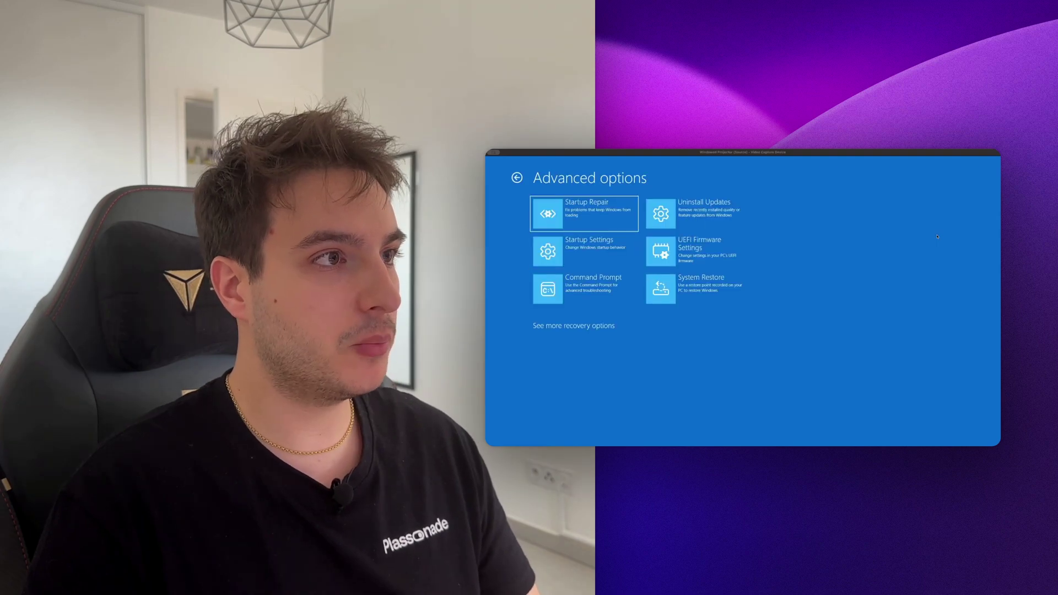
pyautogui.press('Down')
pyautogui.press('Right')
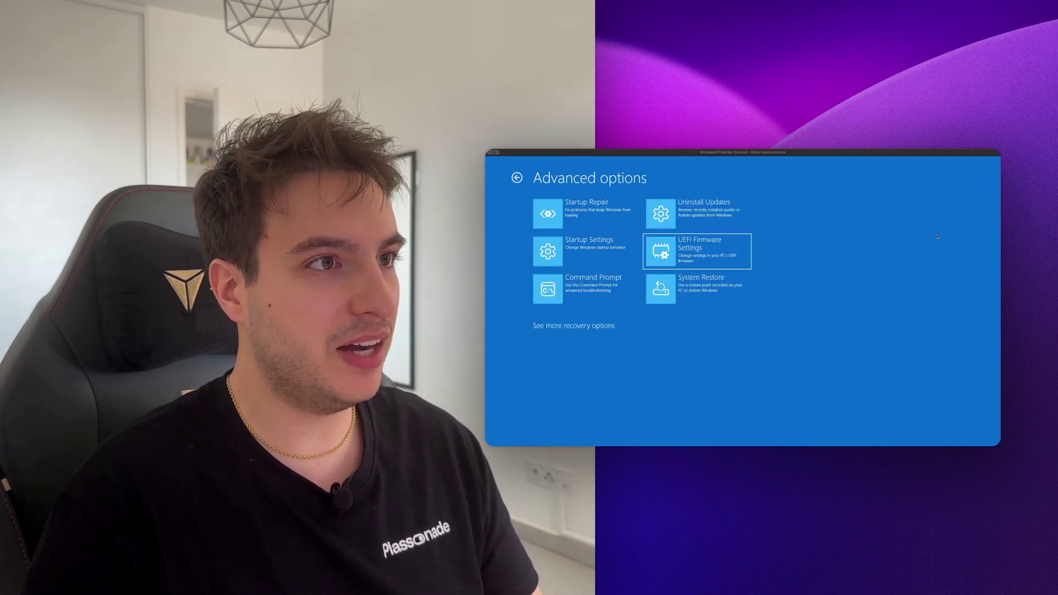
pyautogui.press('Return')
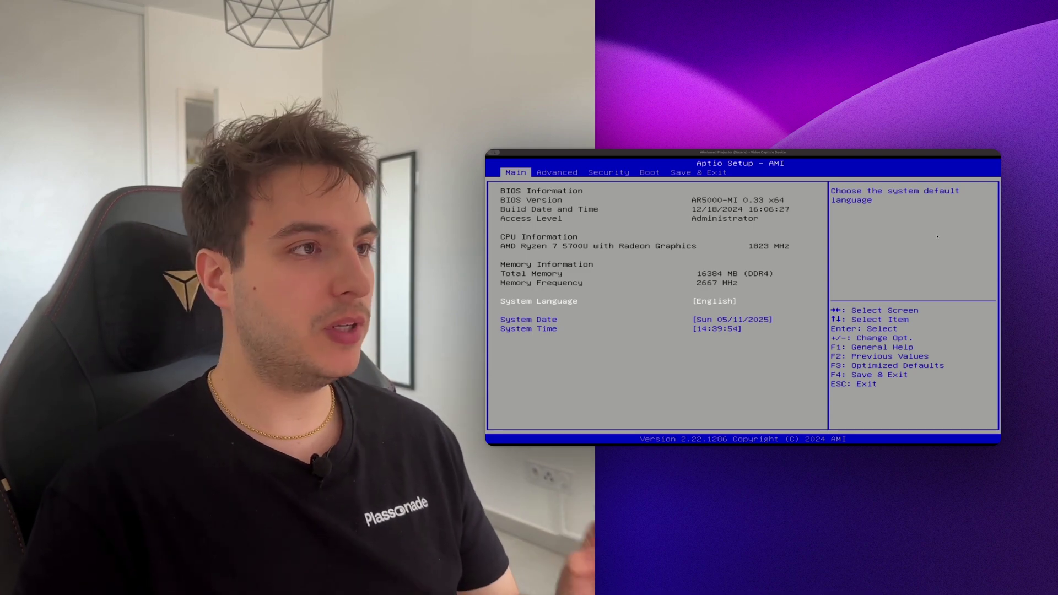
# - Confirm boot mode stays UEFI and Secure Boot stays Disabled in Aptio Setup
pyautogui.press('Right')
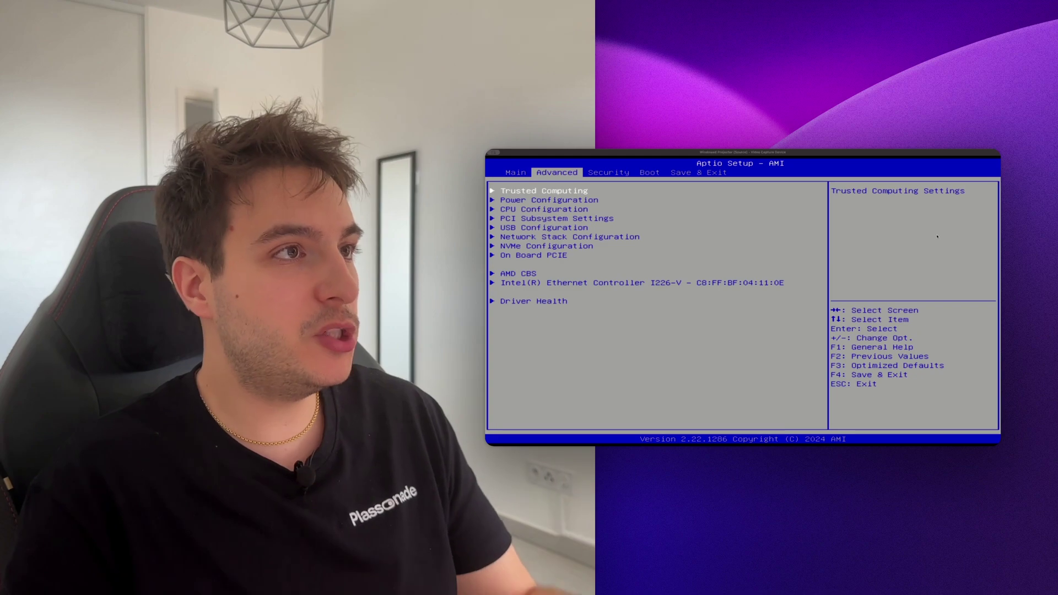
pyautogui.press('Right')
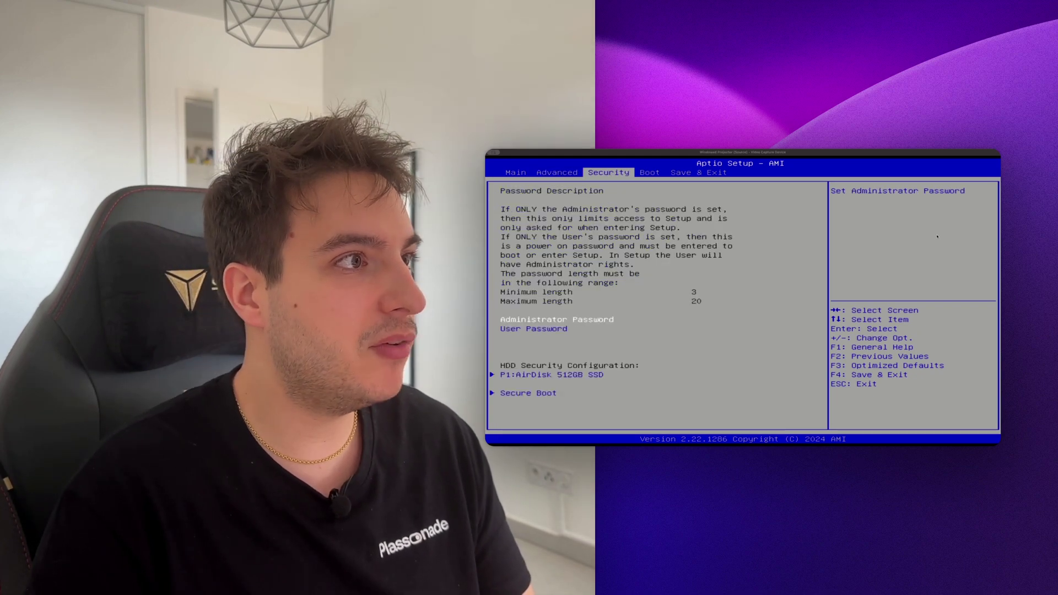
pyautogui.press('Right')
pyautogui.press('Down')
pyautogui.press('Down')
pyautogui.press('Down')
pyautogui.press('Return')
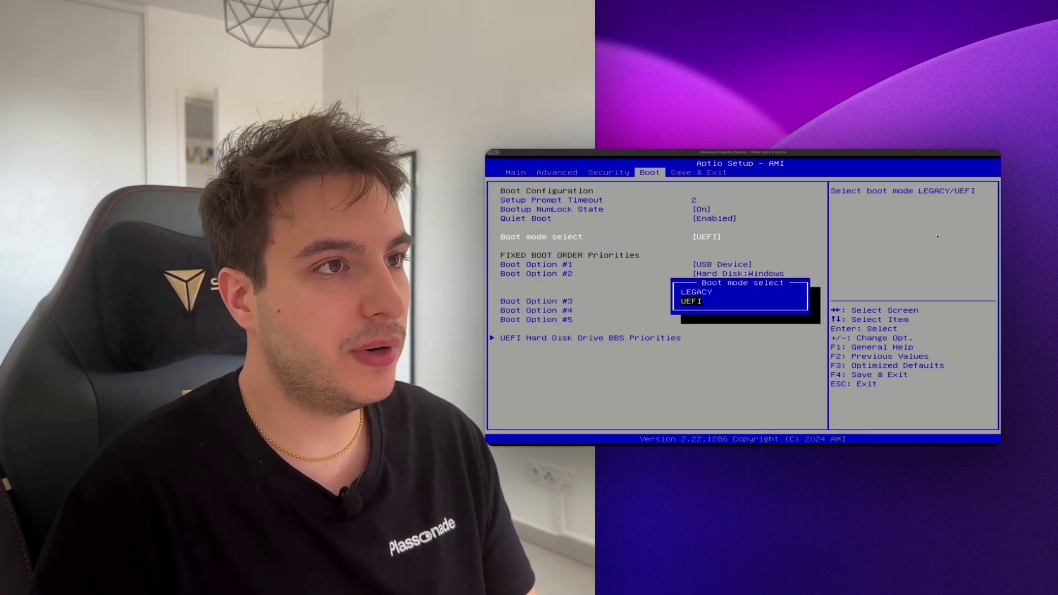
pyautogui.press('Escape')
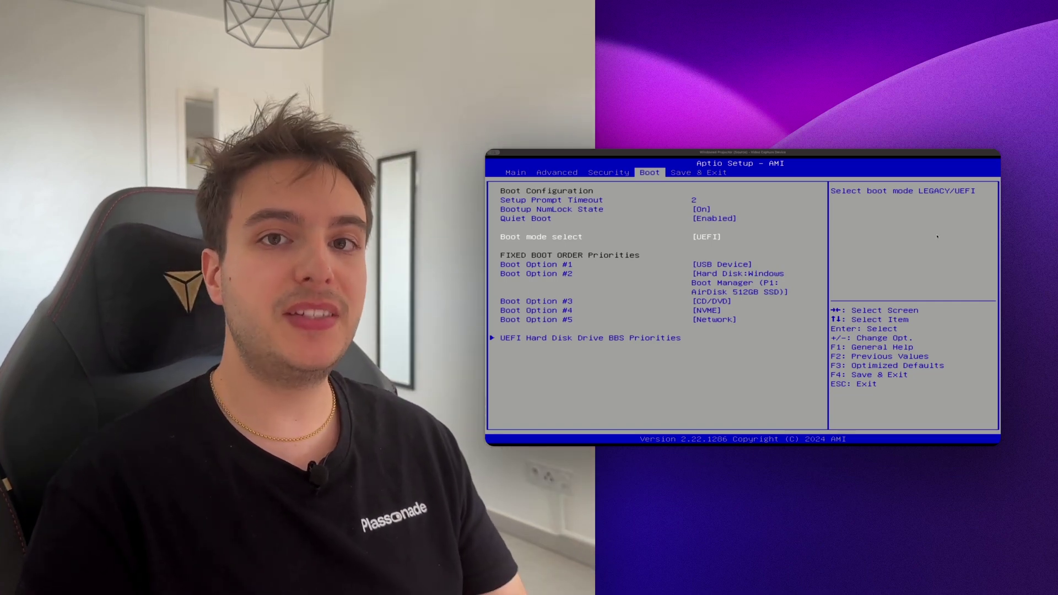
pyautogui.press('Left')
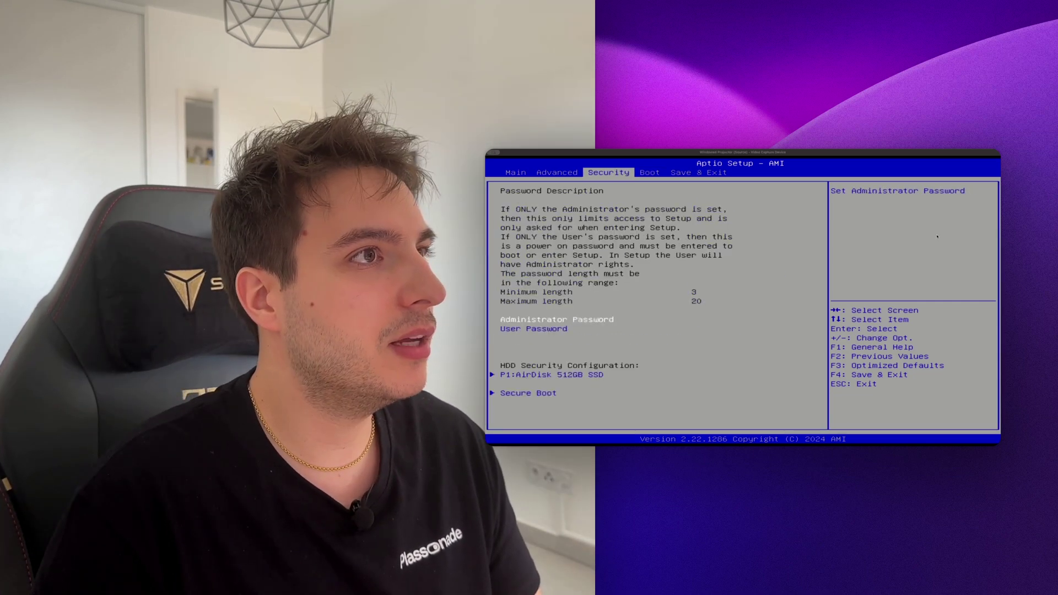
pyautogui.press('Down')
pyautogui.press('Down')
pyautogui.press('Down')
pyautogui.press('Return')
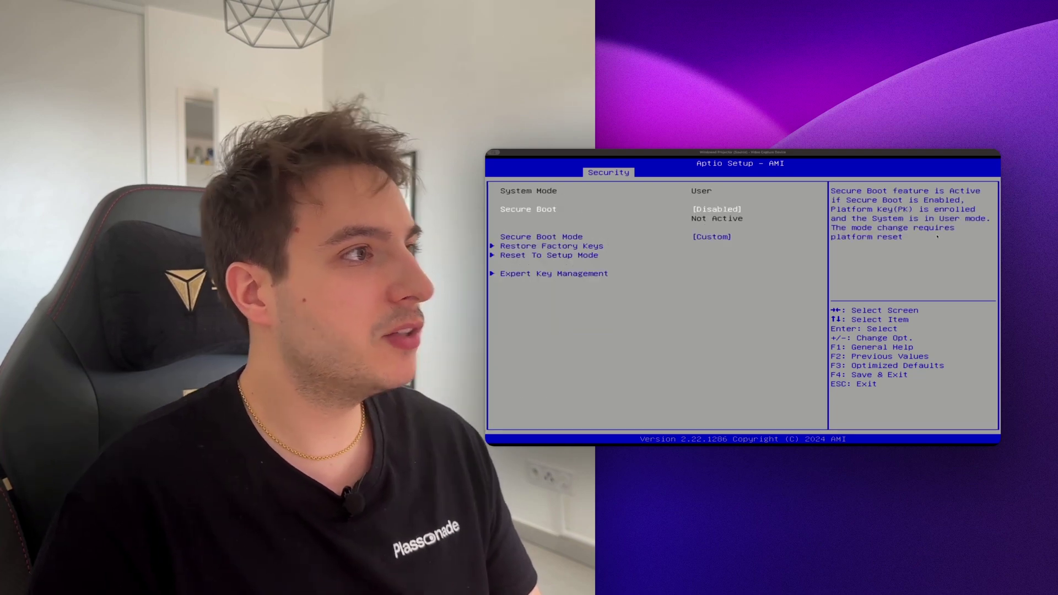
pyautogui.press('Return')
pyautogui.press('Escape')
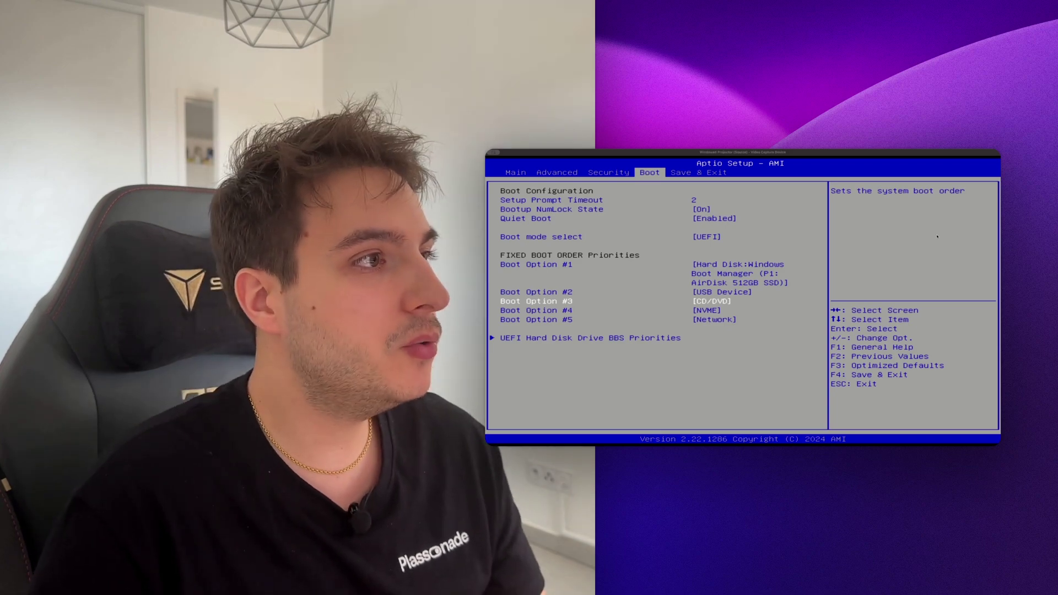
# - Set Boot Option #1 to USB Device and move to Save & Exit
pyautogui.press('Up')
pyautogui.press('Up')
pyautogui.press('Return')
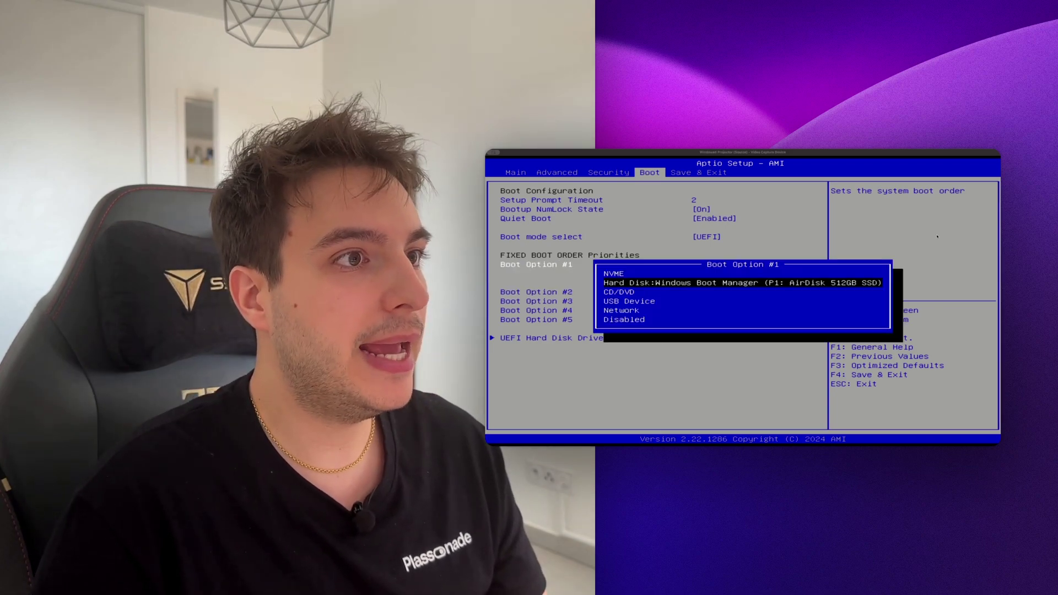
pyautogui.press('Down')
pyautogui.press('Down')
pyautogui.press('Return')
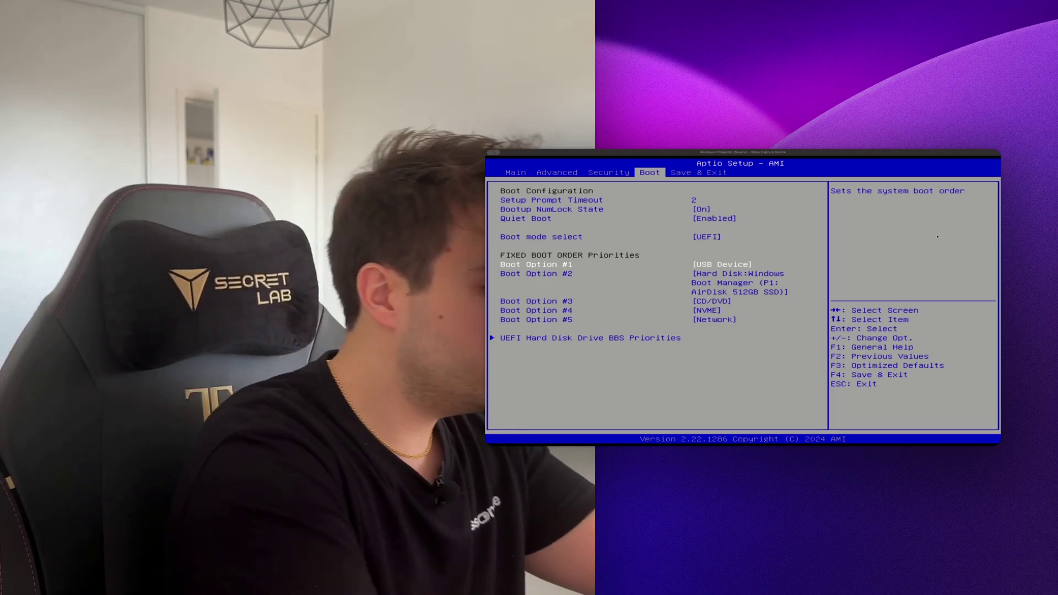
pyautogui.press('Right')
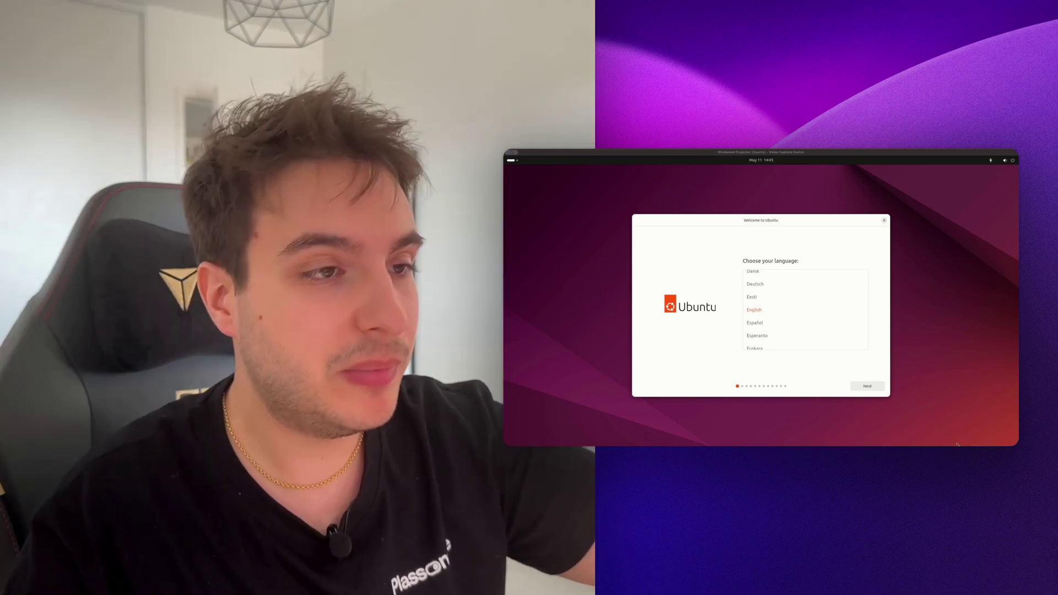
# - Skip the language and accessibility pages, then join the Things Wi-Fi network
pyautogui.click(873, 390)
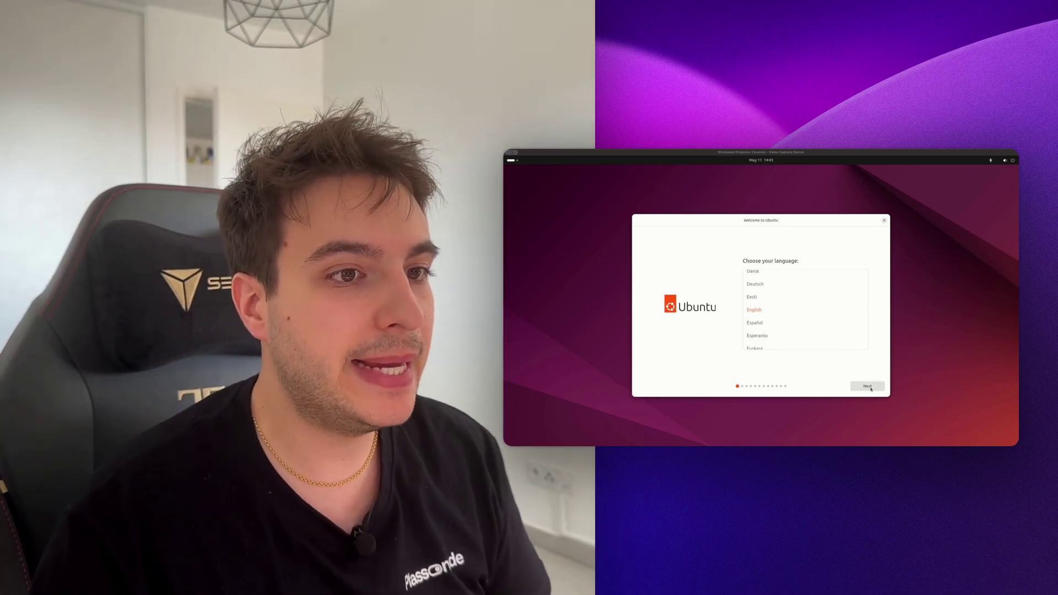
pyautogui.click(871, 389)
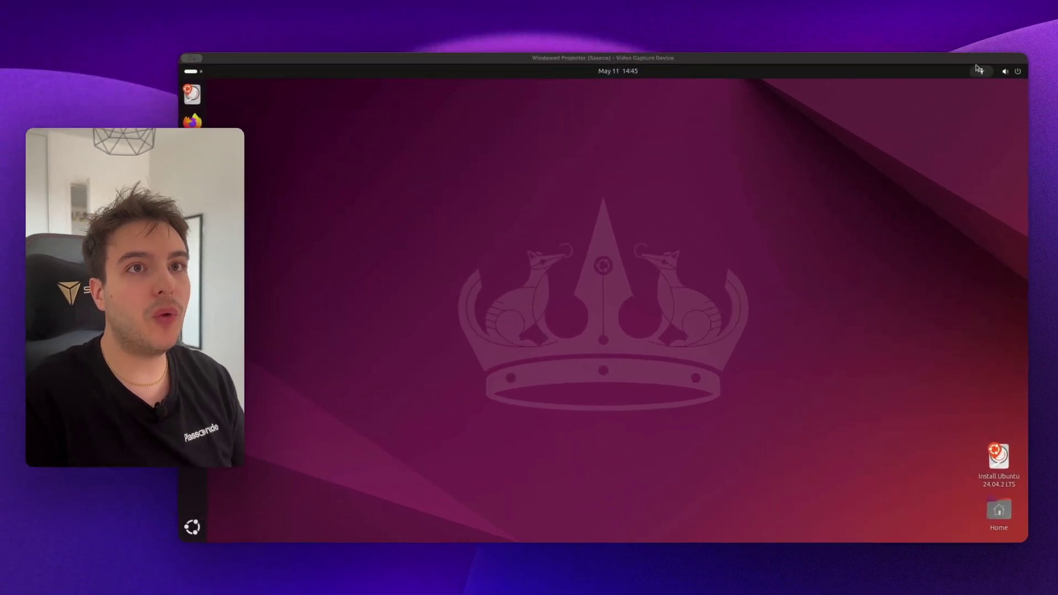
pyautogui.click(1009, 160)
pyautogui.click(923, 135)
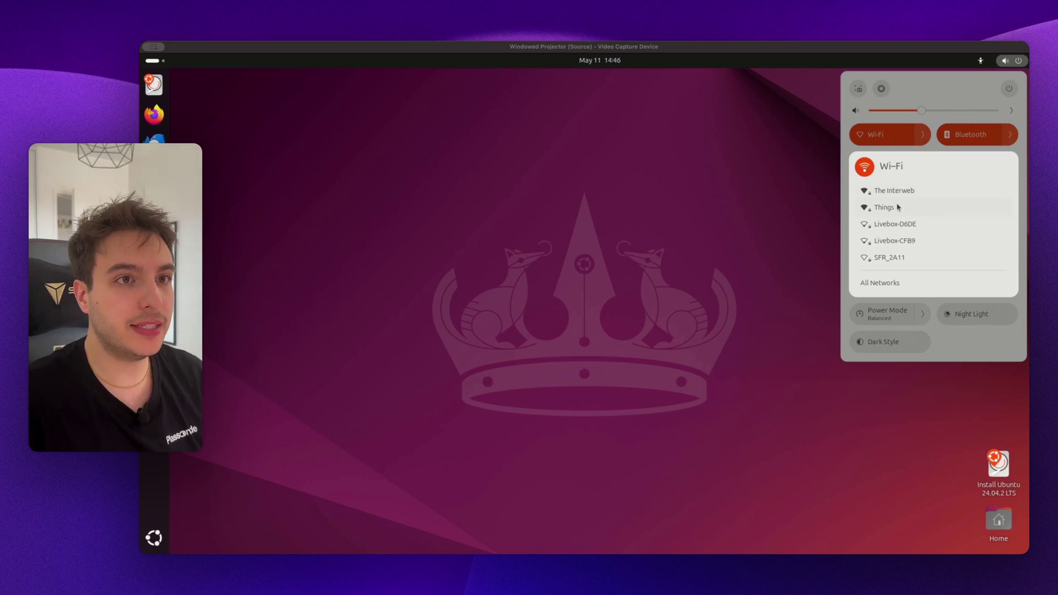
pyautogui.click(897, 207)
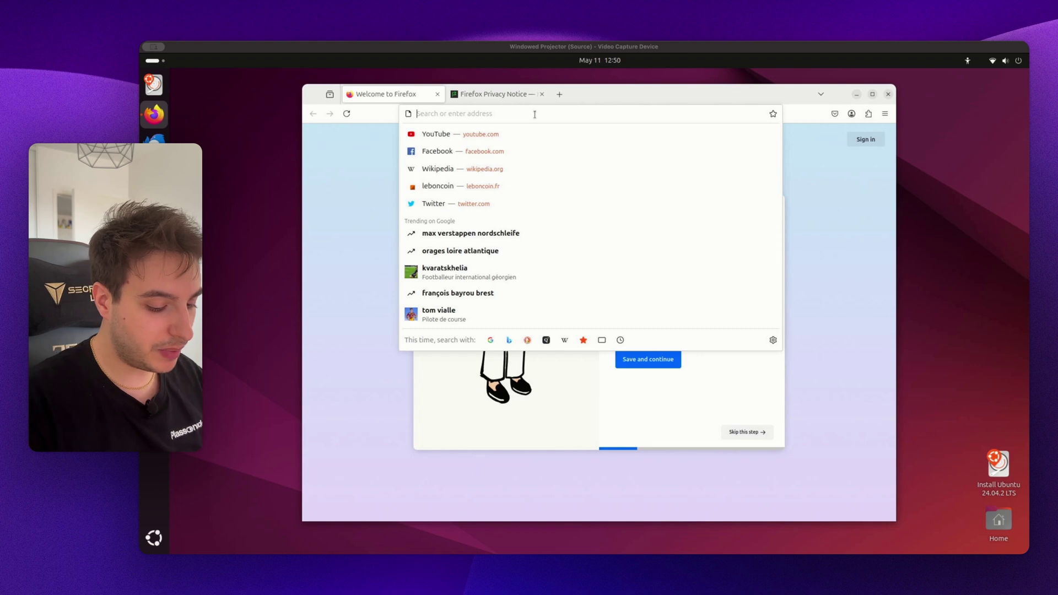
# - Search 'home assistant github', reject cookies and open the operating-system repository
pyautogui.write('home assis')
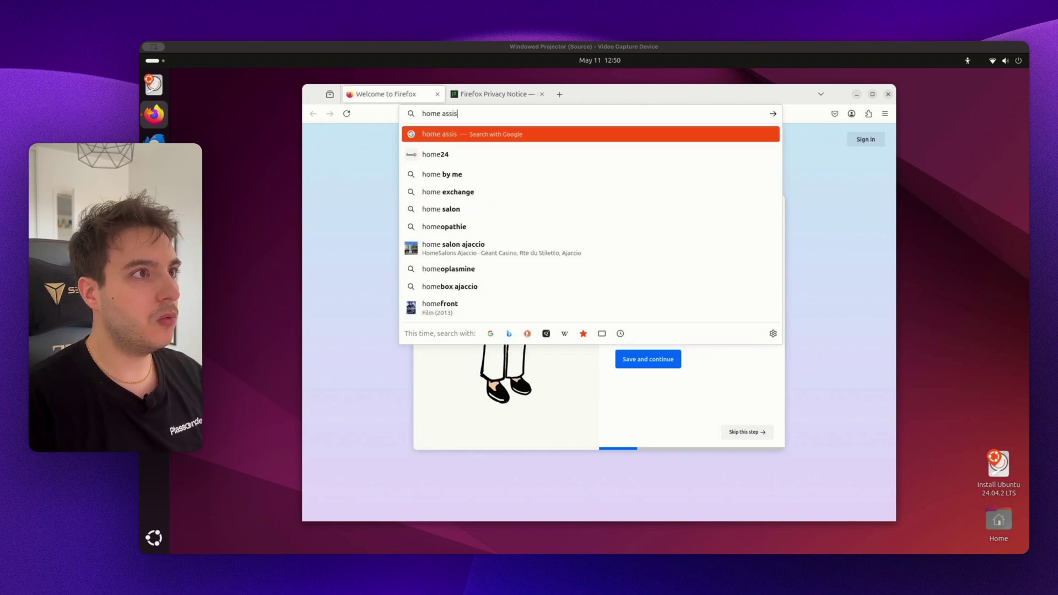
pyautogui.write('tant github')
pyautogui.press('Return')
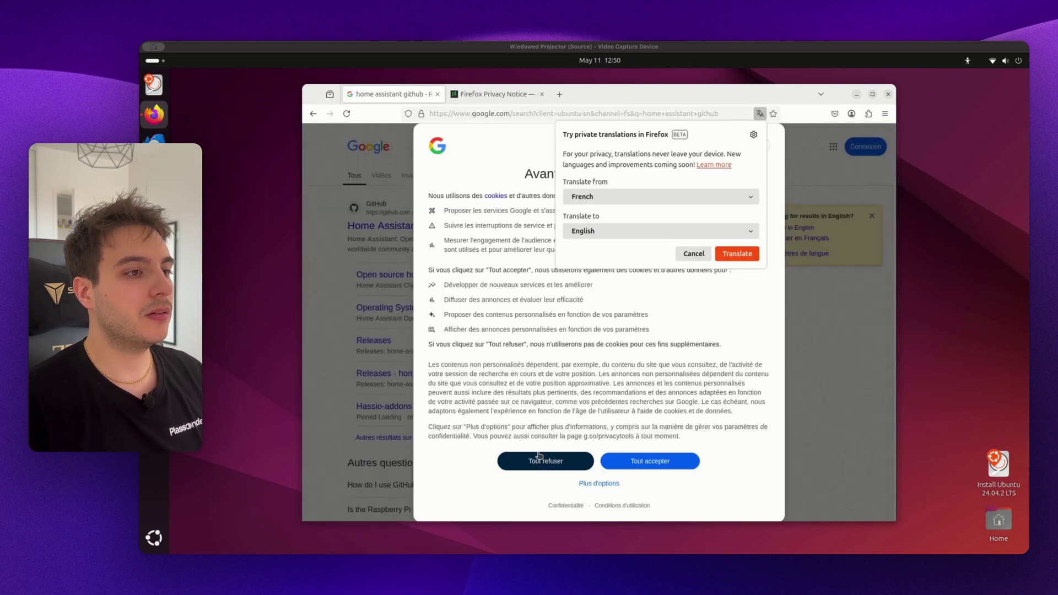
pyautogui.click(542, 460)
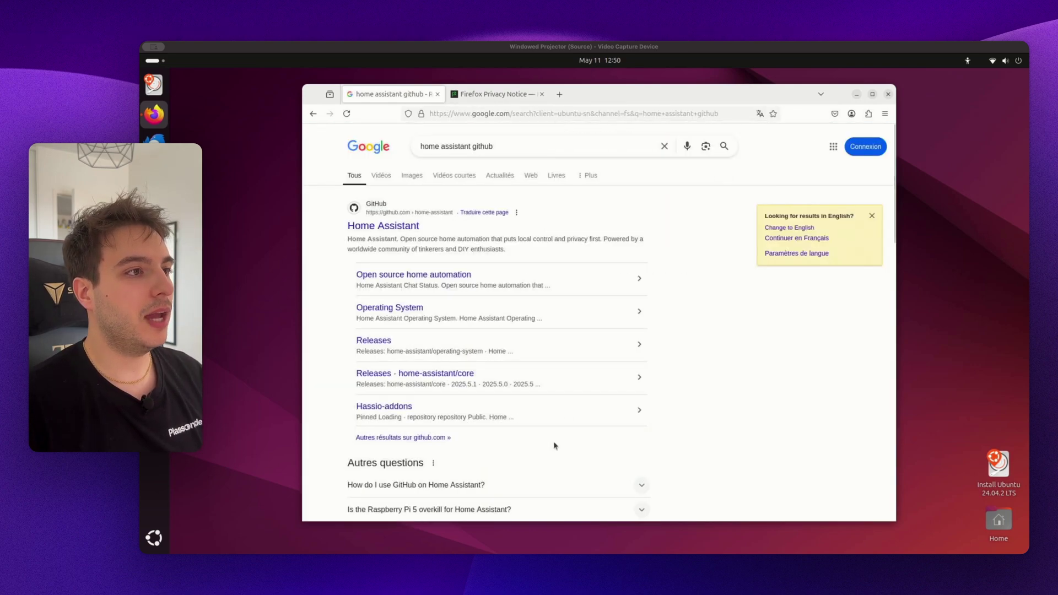
pyautogui.click(413, 226)
pyautogui.scroll(-5, 621, 369)
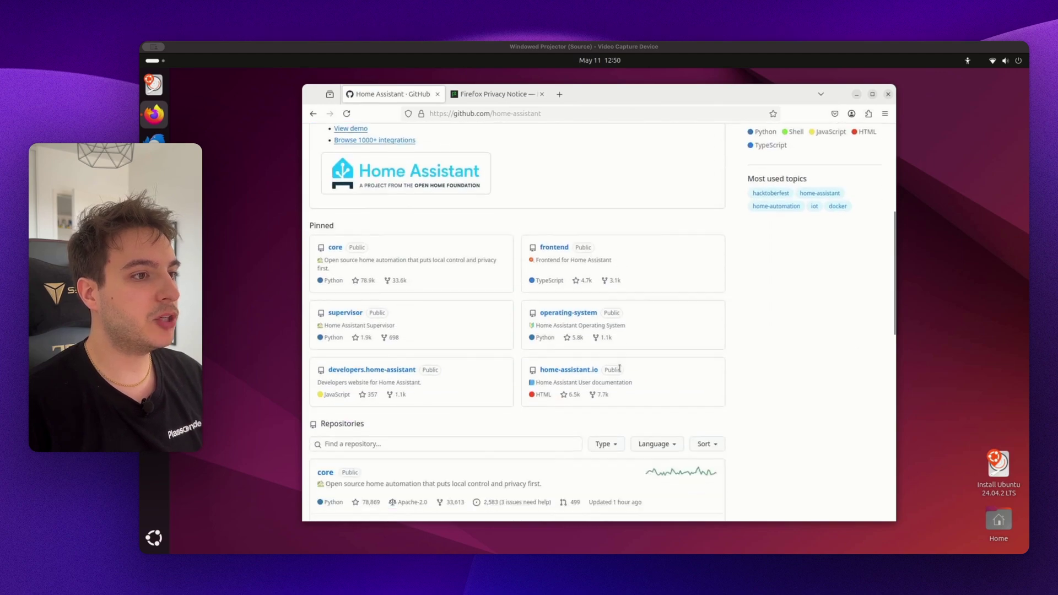
pyautogui.click(572, 313)
# - Open release 15.2 and download haos_generic-x86-64-15.2.img.xz from its Assets
pyautogui.scroll(-10, 794, 397)
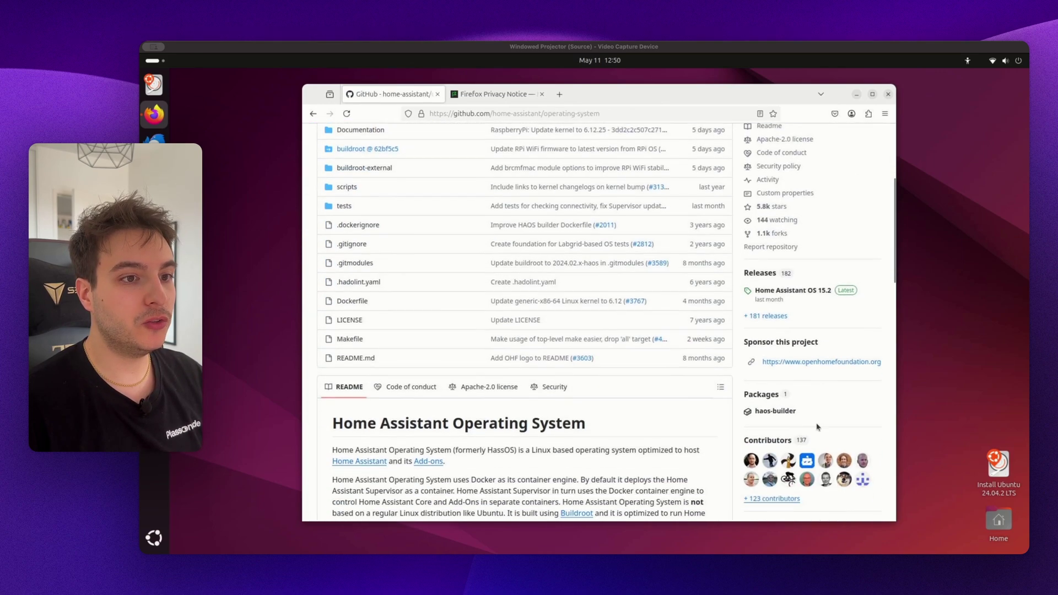
pyautogui.click(781, 285)
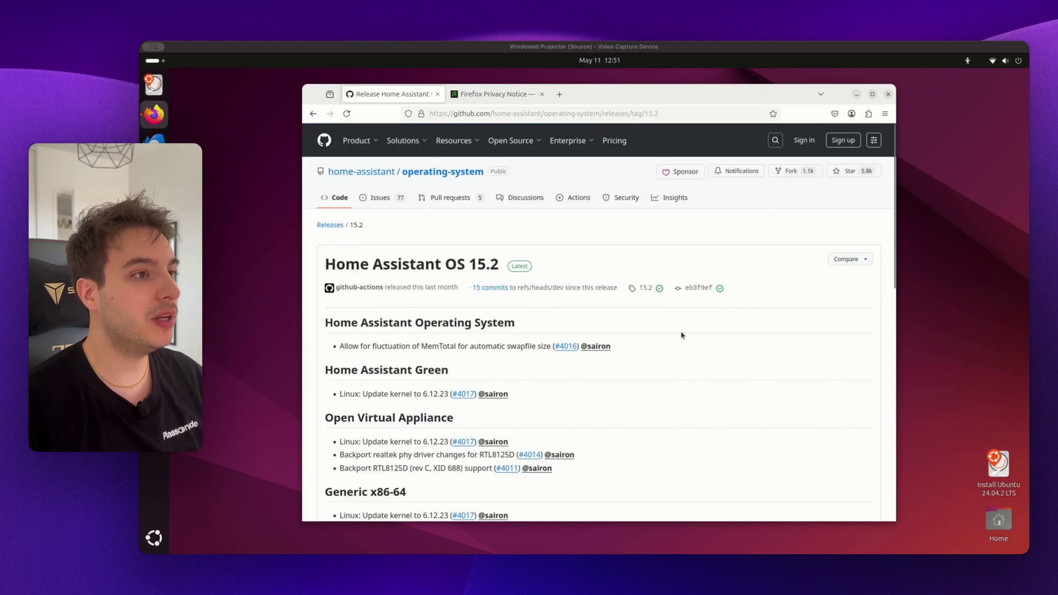
pyautogui.scroll(-15, 682, 335)
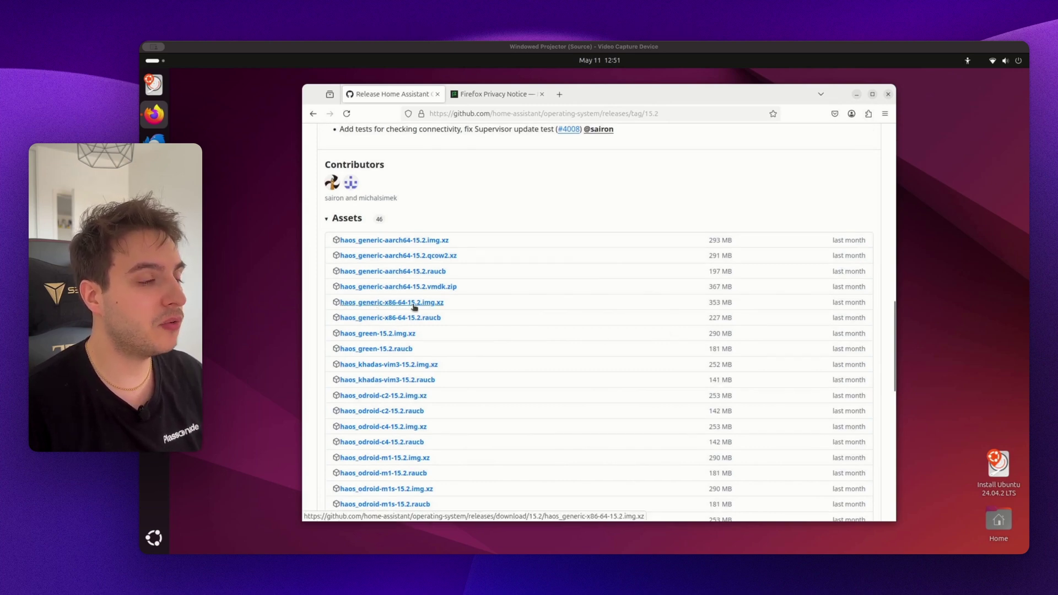
pyautogui.click(415, 306)
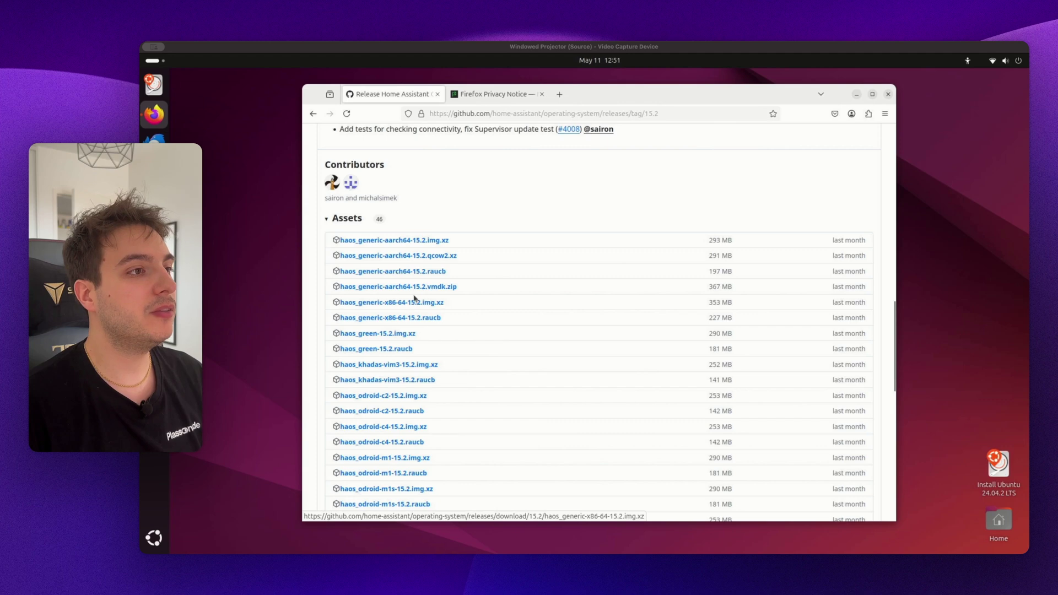
pyautogui.click(439, 306)
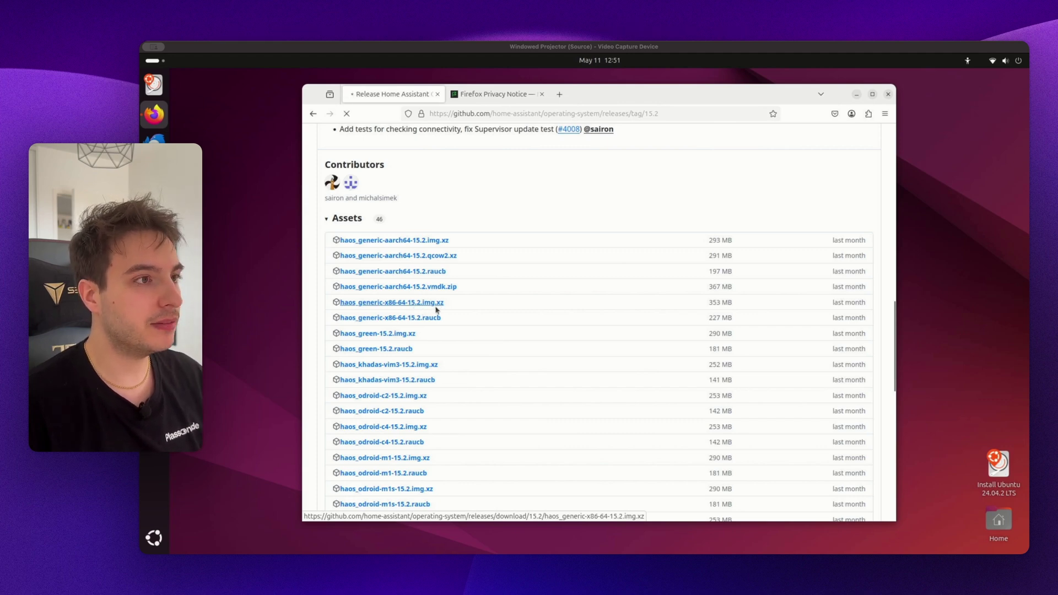
pyautogui.click(646, 190)
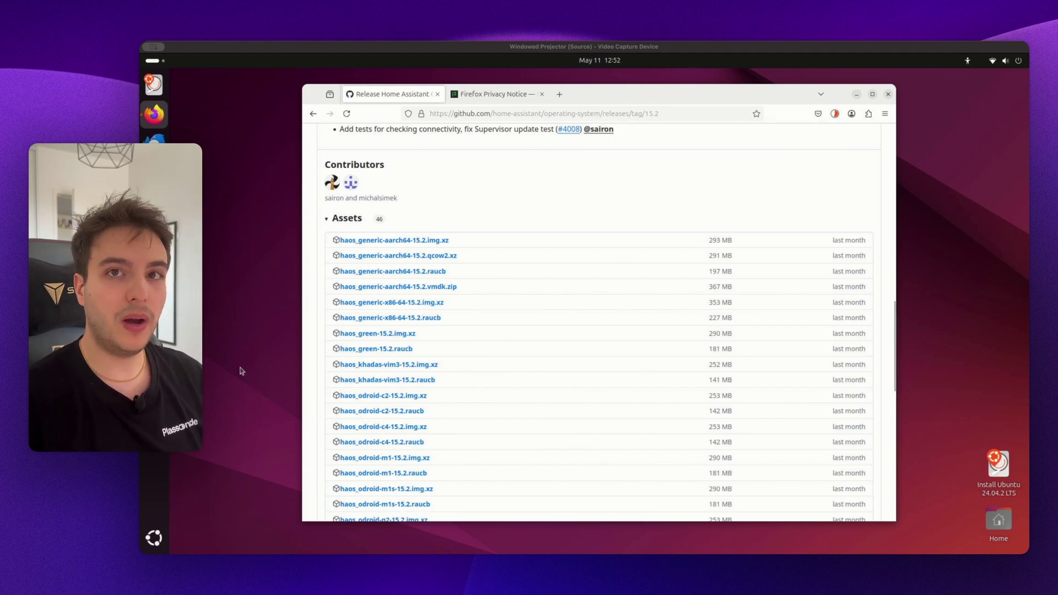
# - Launch Disks from Utilities, select the 512 GB internal disk and open its drive menu
pyautogui.click(154, 538)
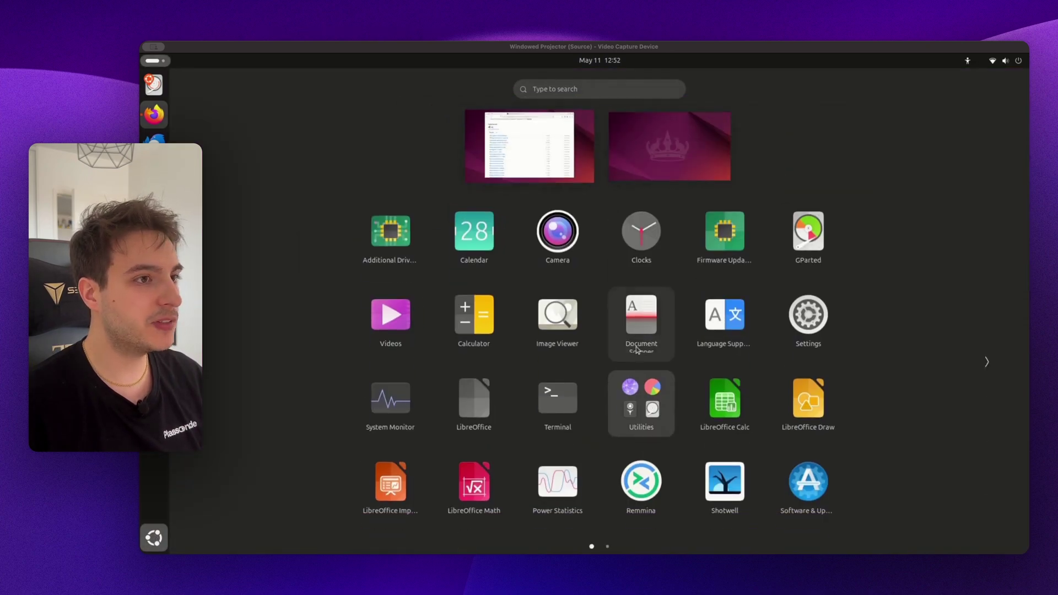
pyautogui.click(646, 408)
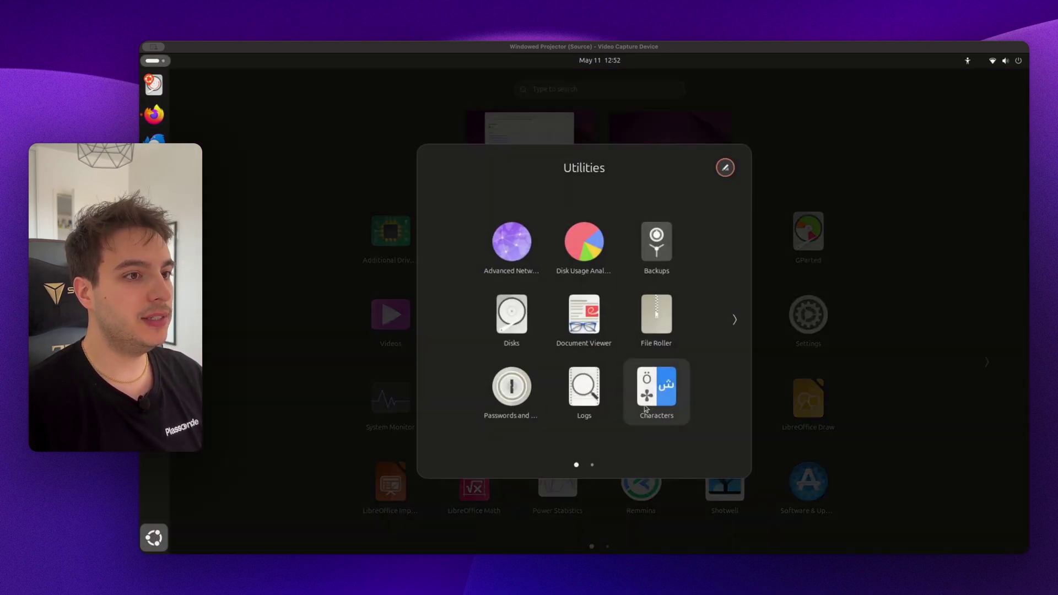
pyautogui.click(512, 317)
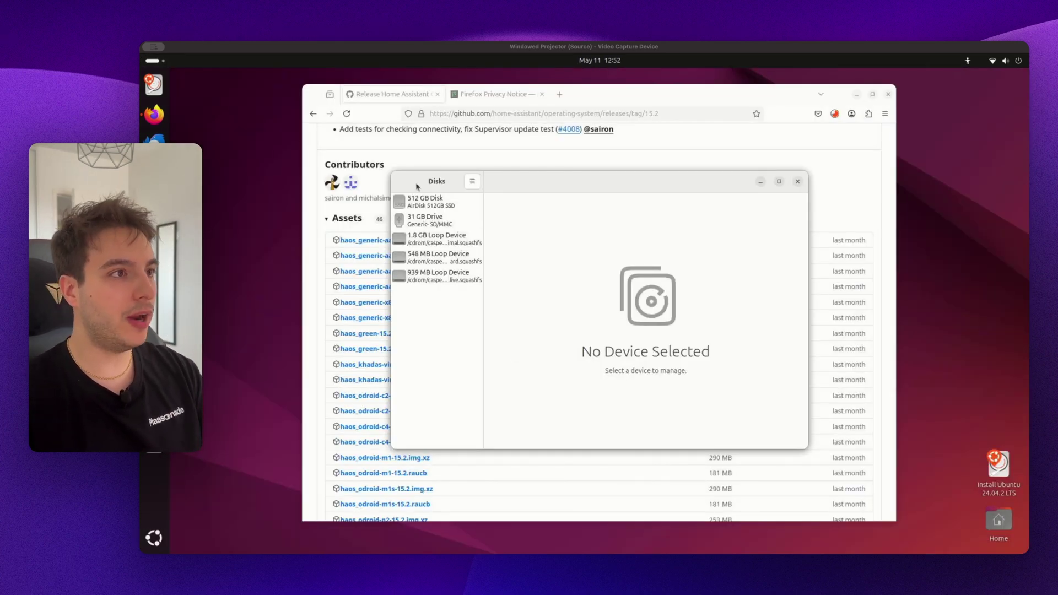
pyautogui.click(433, 226)
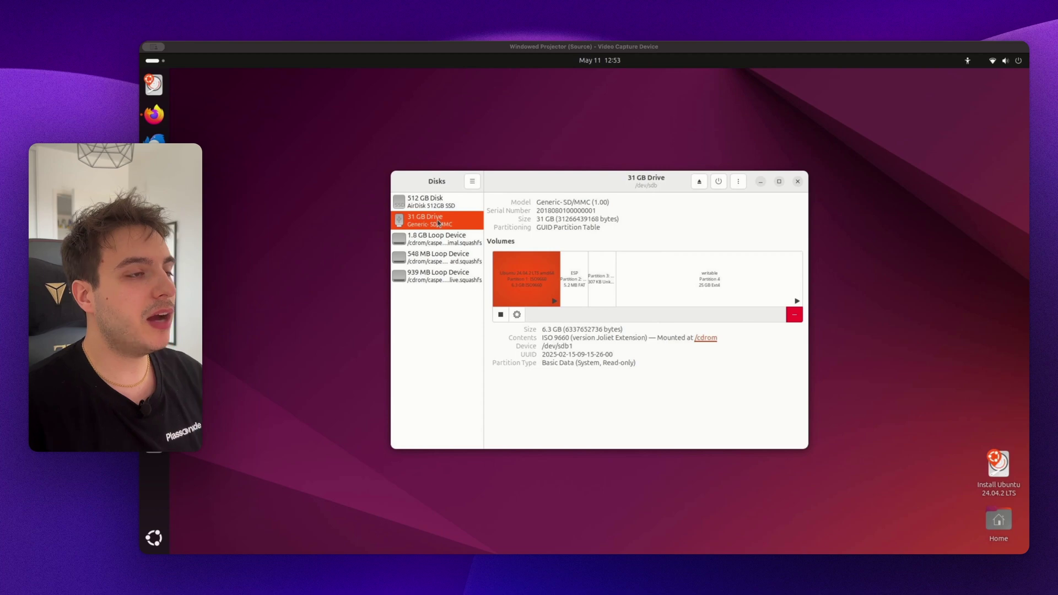
pyautogui.click(444, 201)
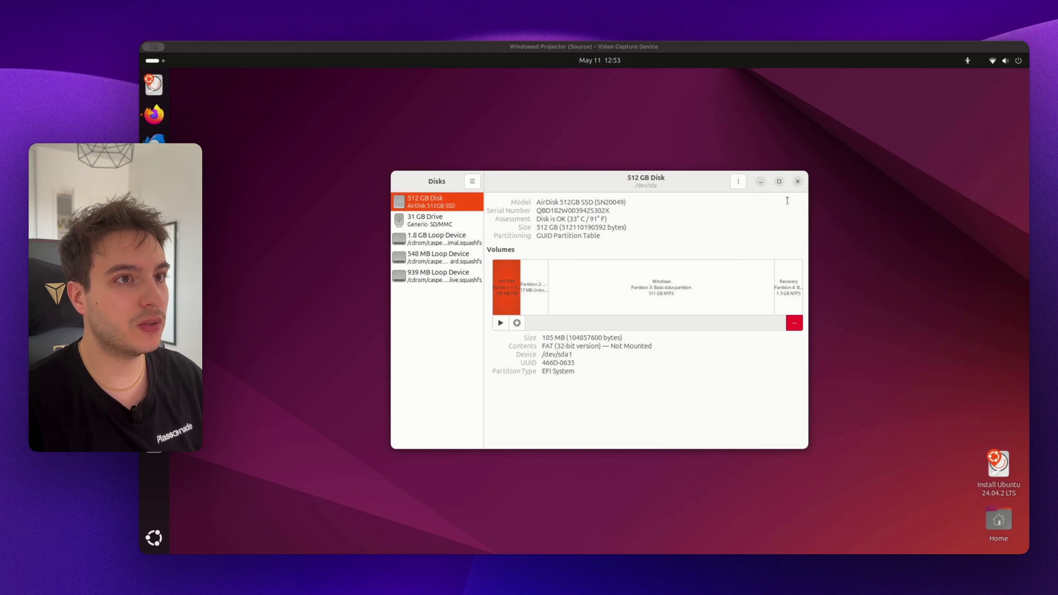
pyautogui.click(738, 183)
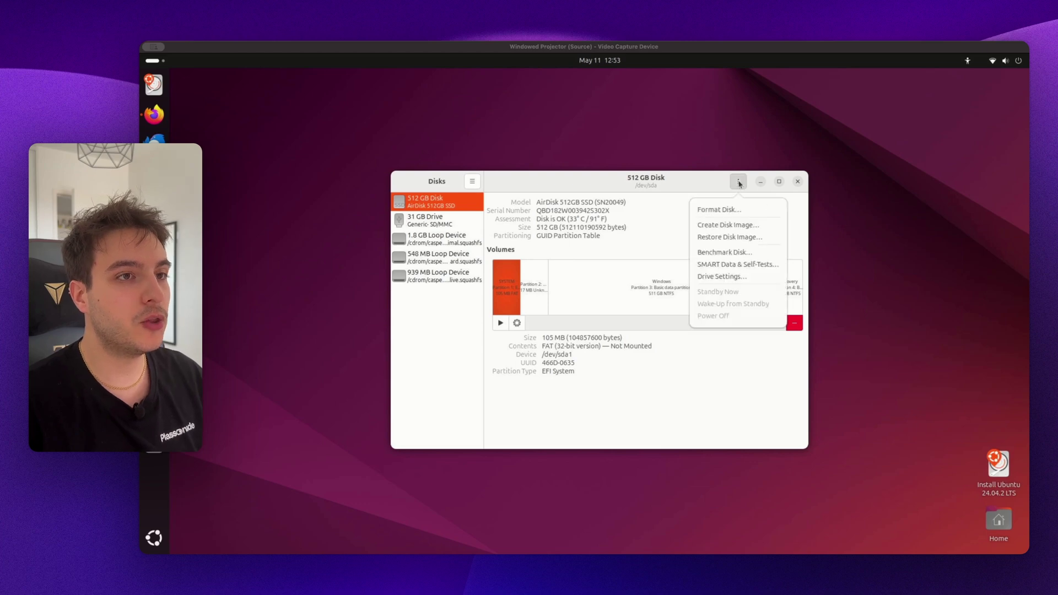
# - Restore haos_generic-x86-64-15.2.img.xz from Downloads onto the 512 GB SSD, authenticating to confirm
pyautogui.click(732, 239)
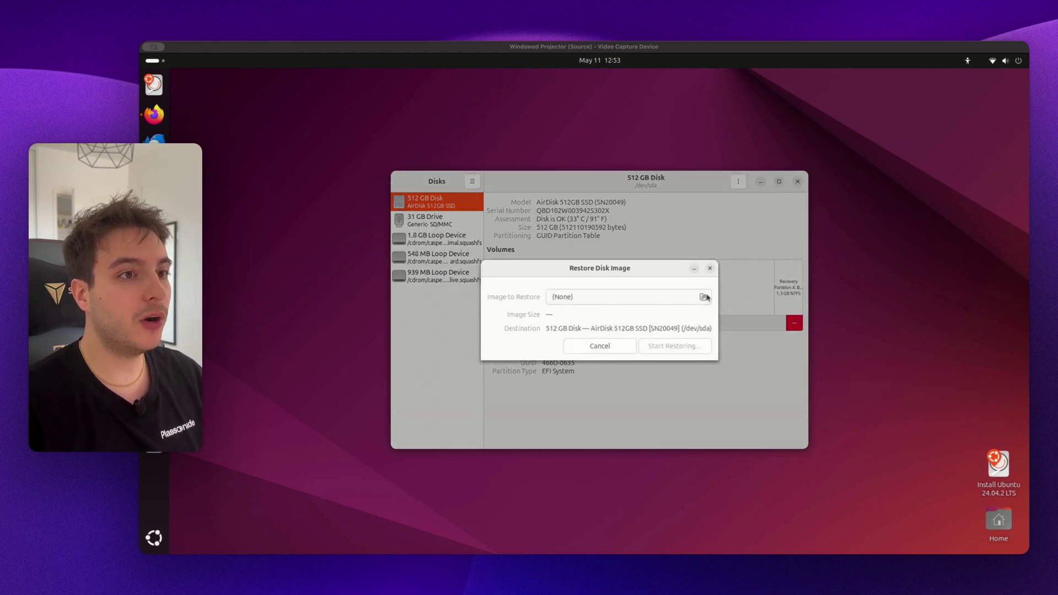
pyautogui.click(704, 297)
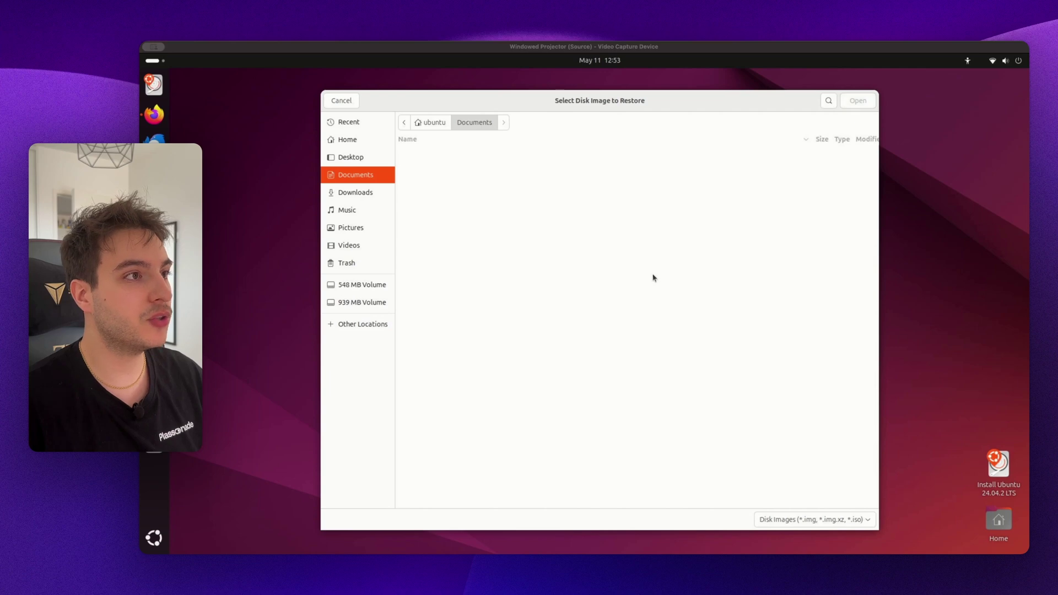
pyautogui.click(351, 194)
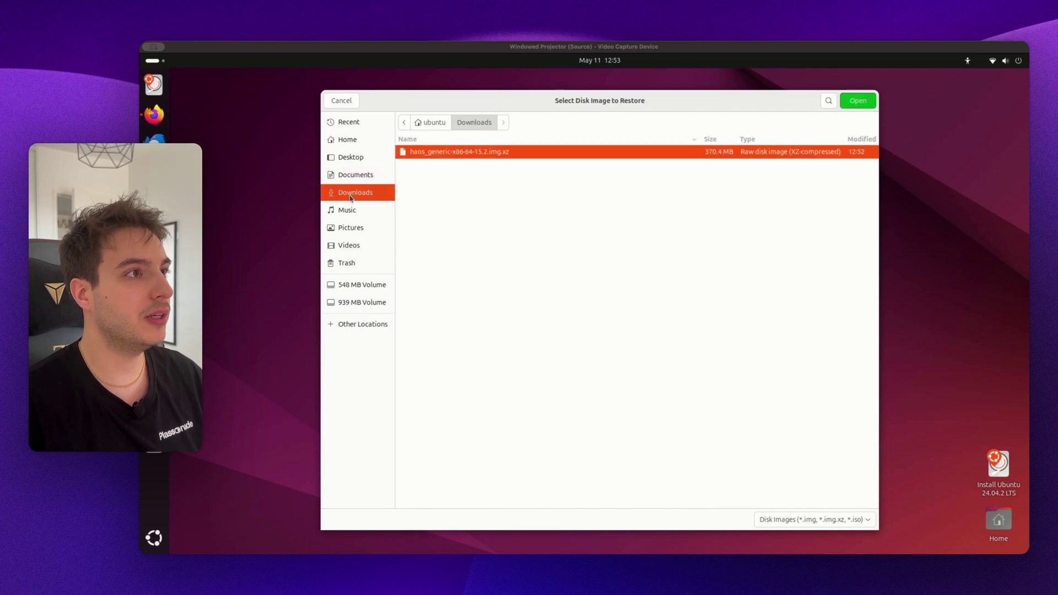
pyautogui.doubleClick(526, 157)
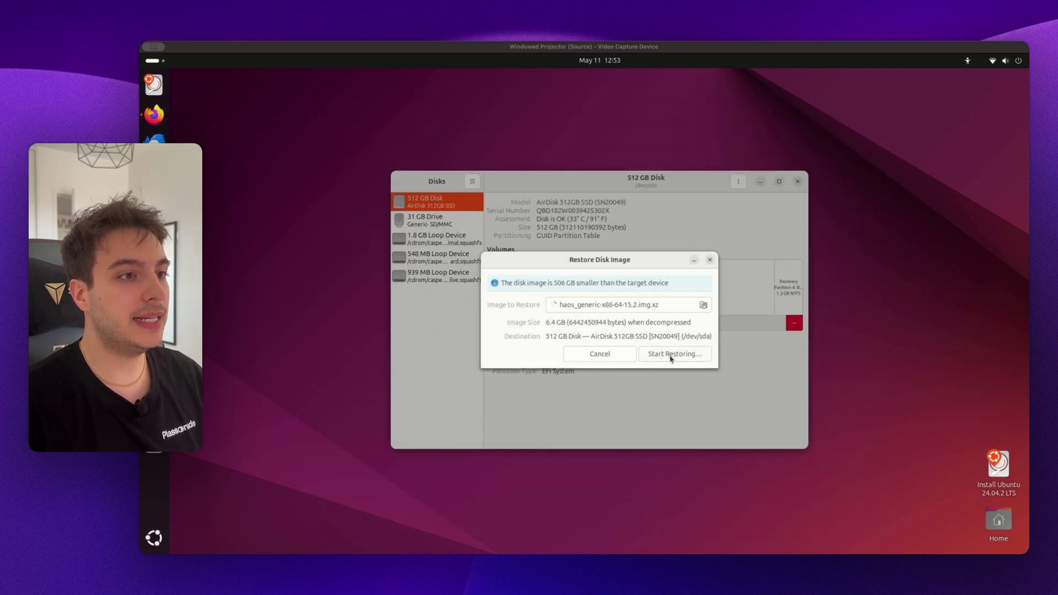
pyautogui.click(671, 358)
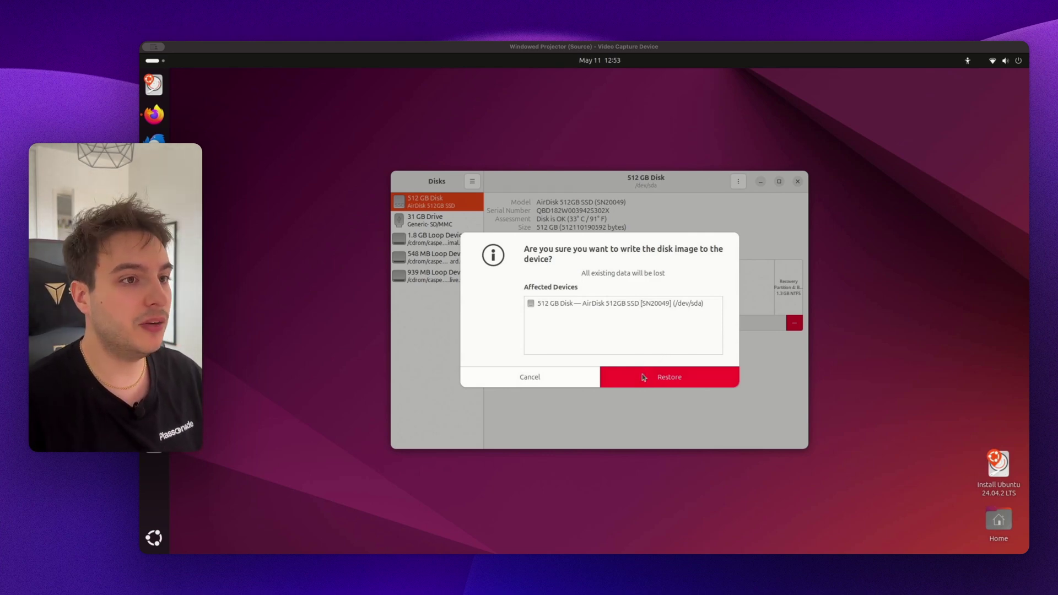
pyautogui.click(663, 383)
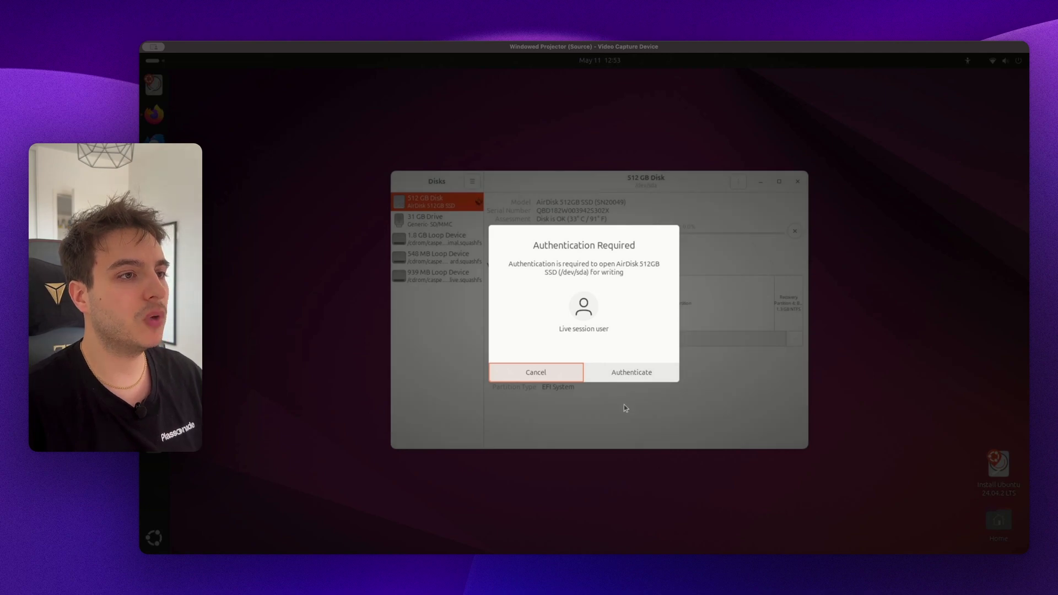
pyautogui.click(614, 374)
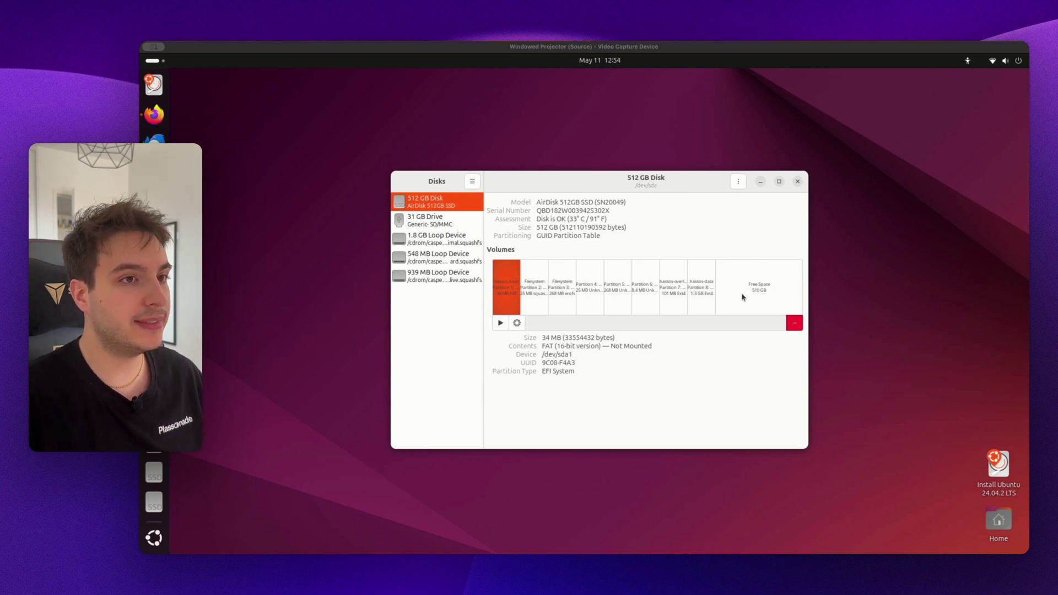
# - Close Disks and power off the Ubuntu live session
pyautogui.click(799, 182)
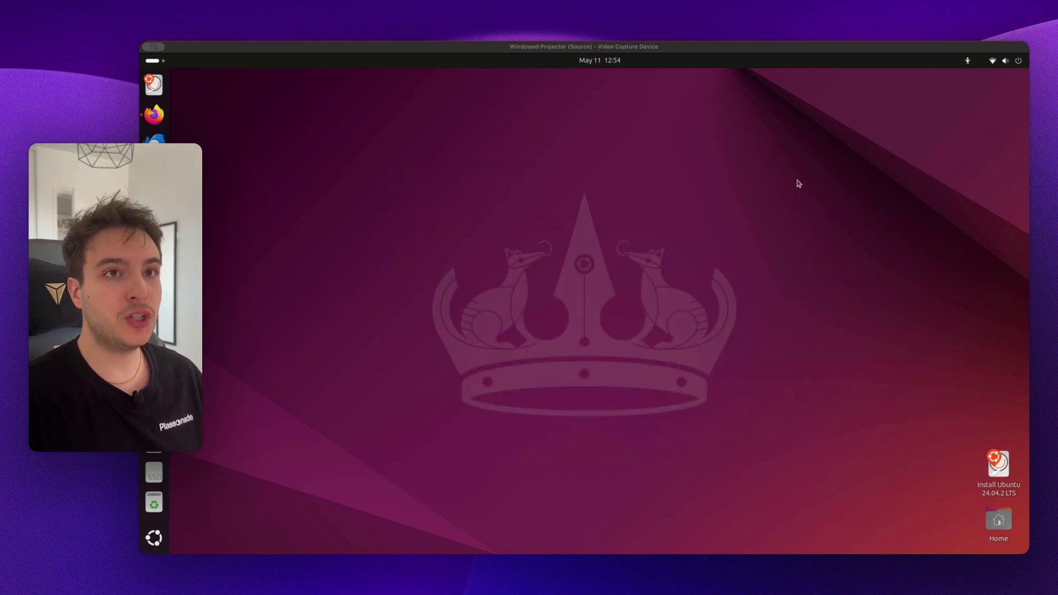
pyautogui.click(1004, 61)
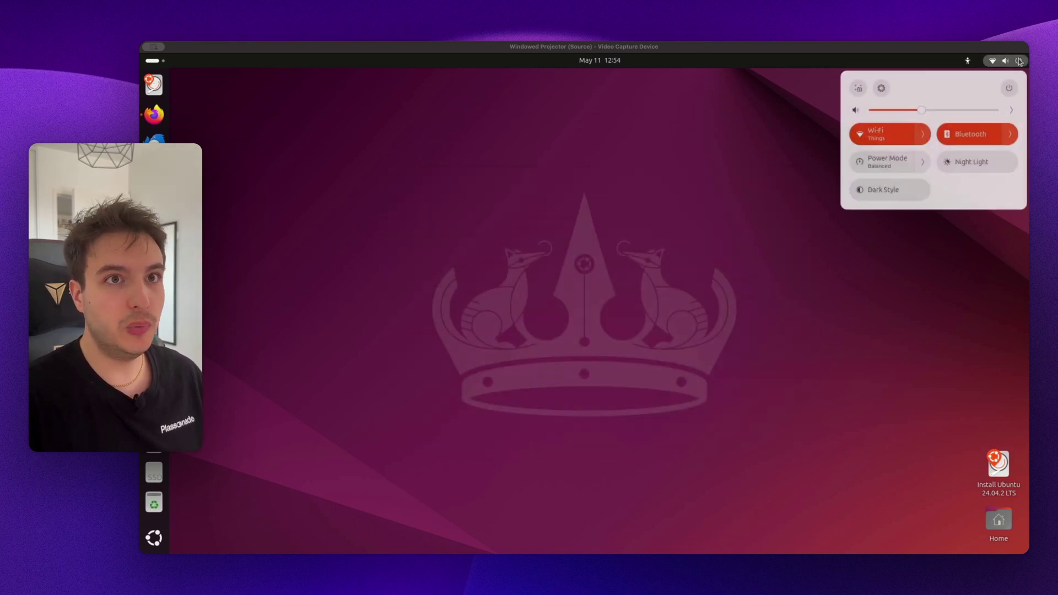
pyautogui.click(1004, 91)
pyautogui.click(878, 176)
pyautogui.click(632, 333)
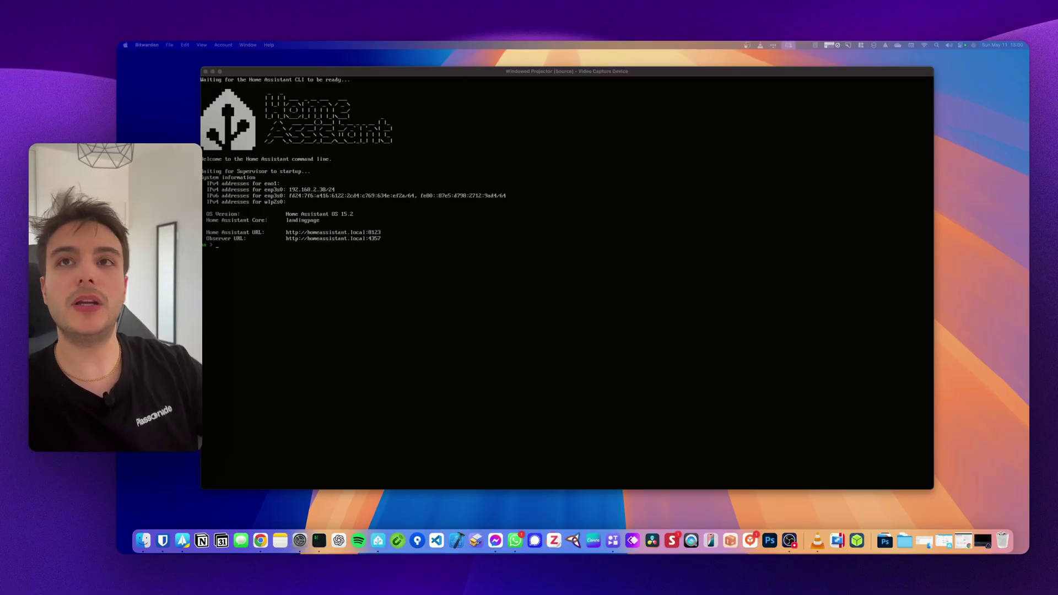
# - Open a new Chrome window beside the terminal and load 192.168.2.38:8123
pyautogui.press('super+n')
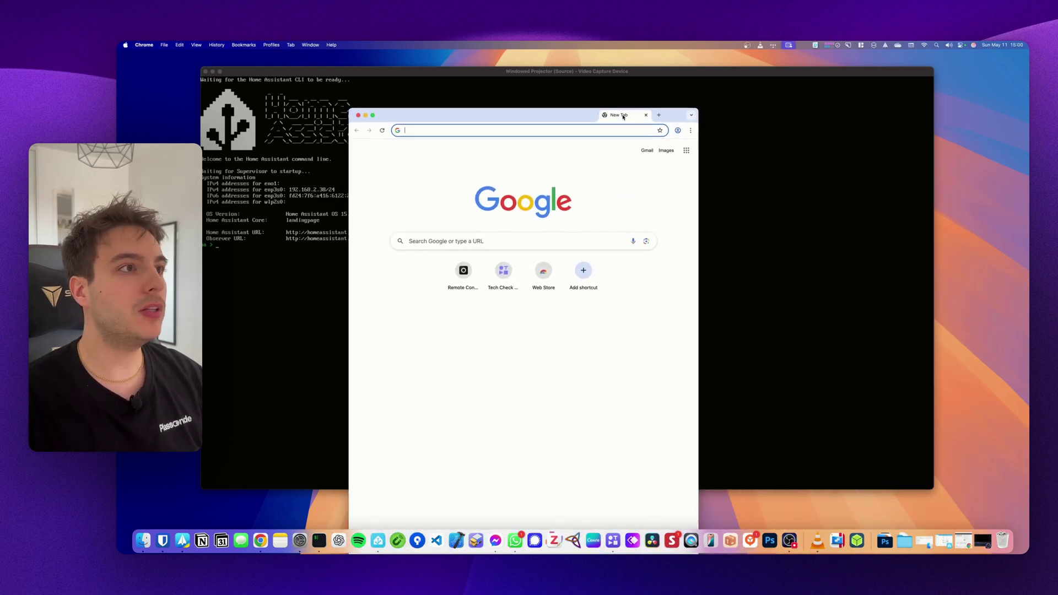
pyautogui.moveTo(635, 125); pyautogui.dragTo(667, 67)
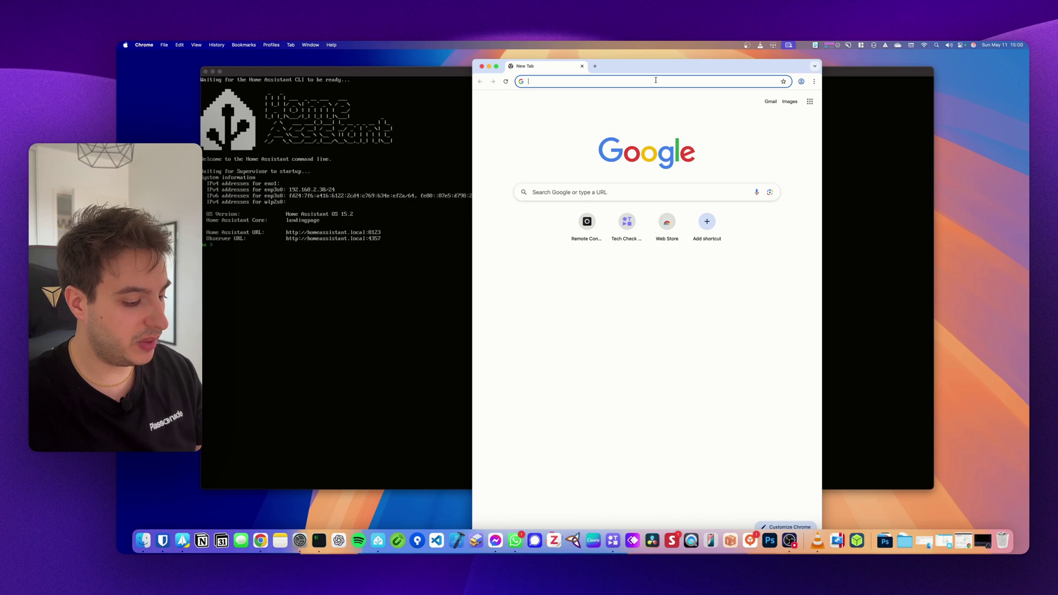
pyautogui.write('192.1')
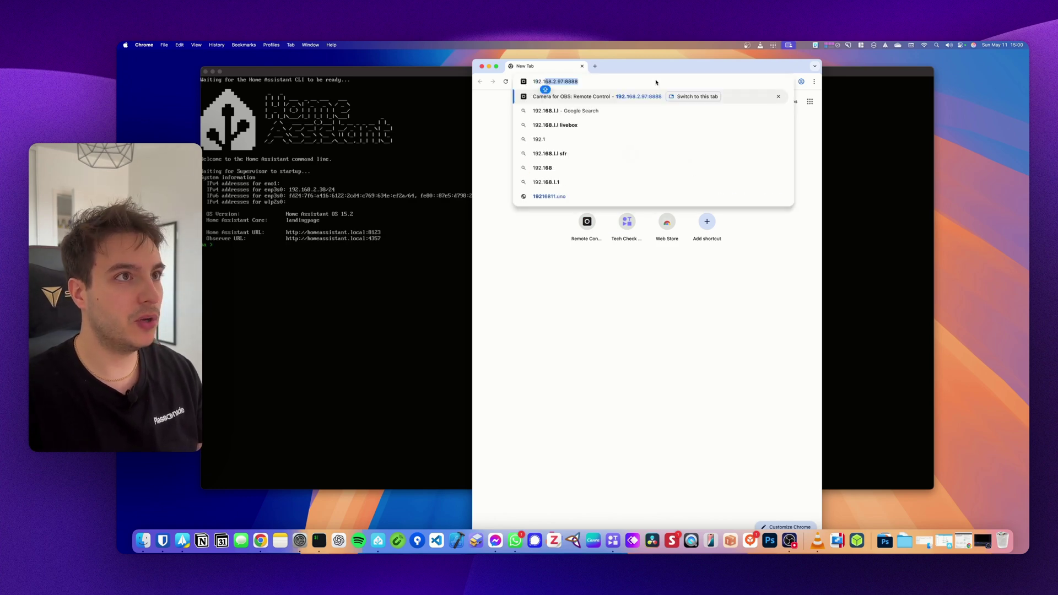
pyautogui.write('68')
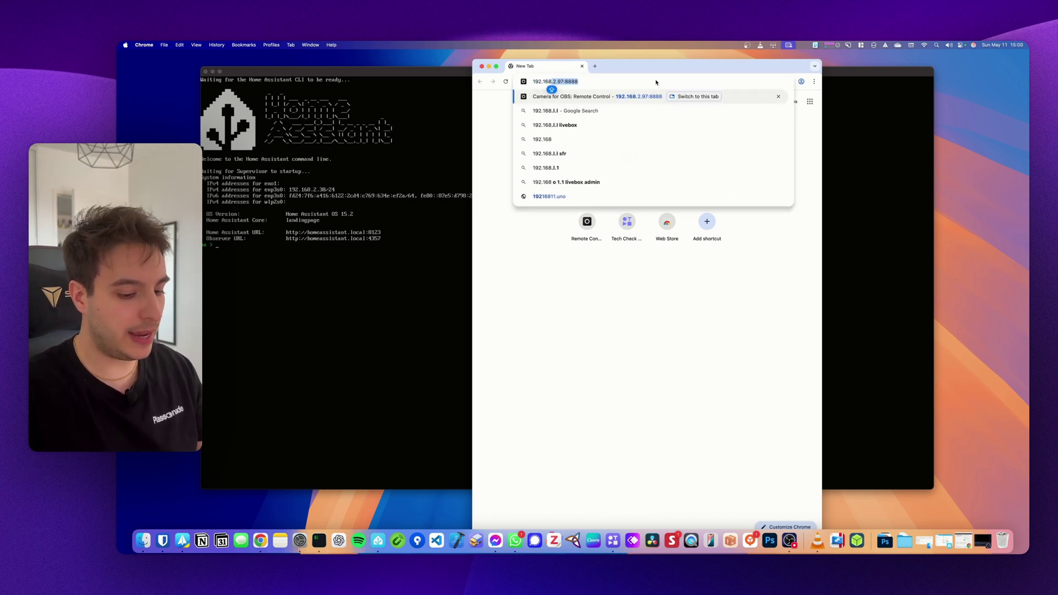
pyautogui.write('.2.38:8123')
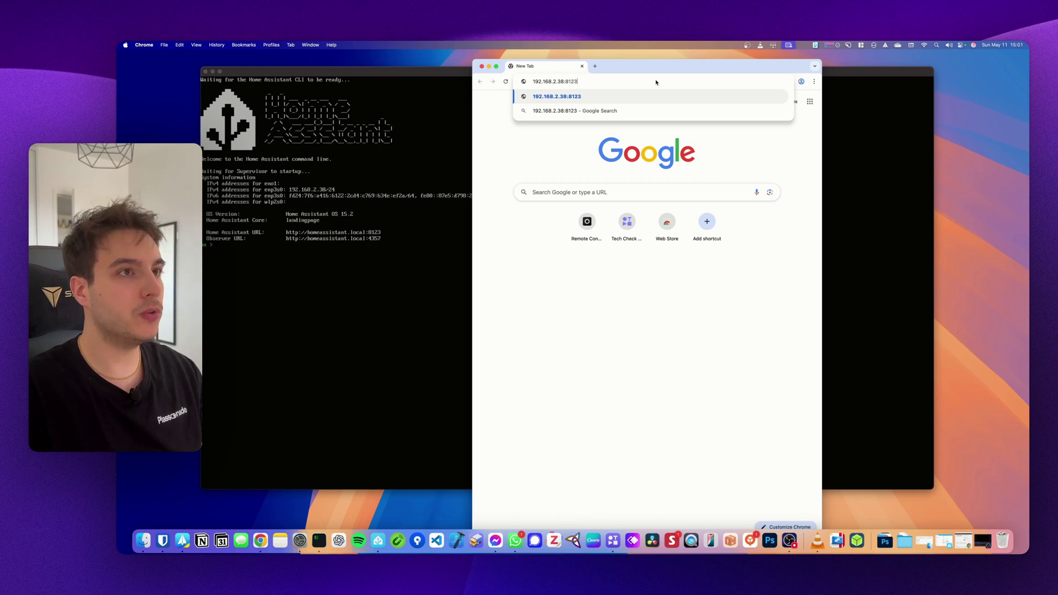
pyautogui.press('Return')
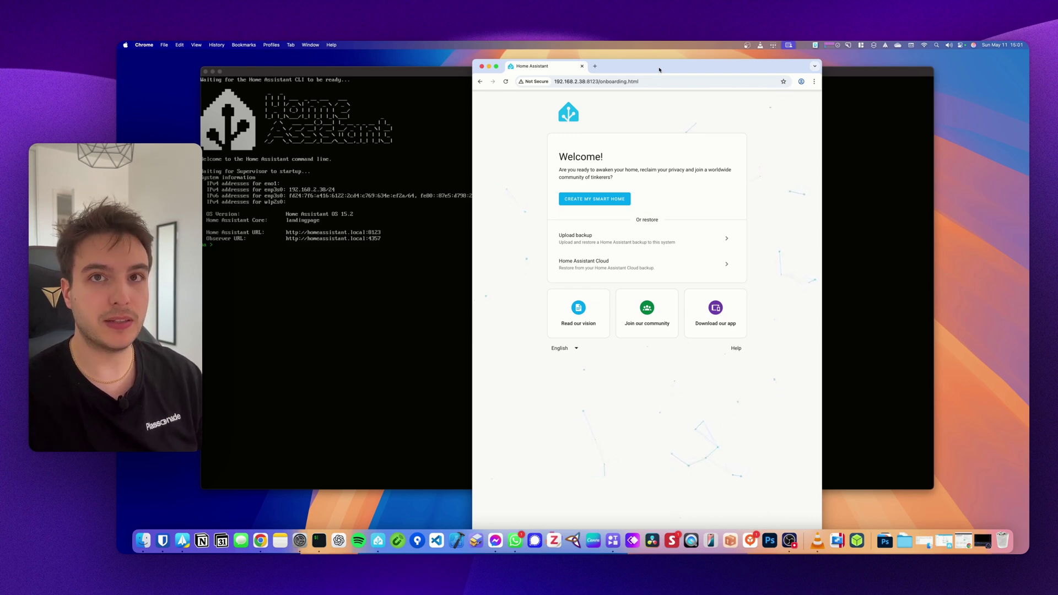
# - Maximize Chrome, choose Create My Smart Home, and enter the new user's name and password
pyautogui.doubleClick(660, 70)
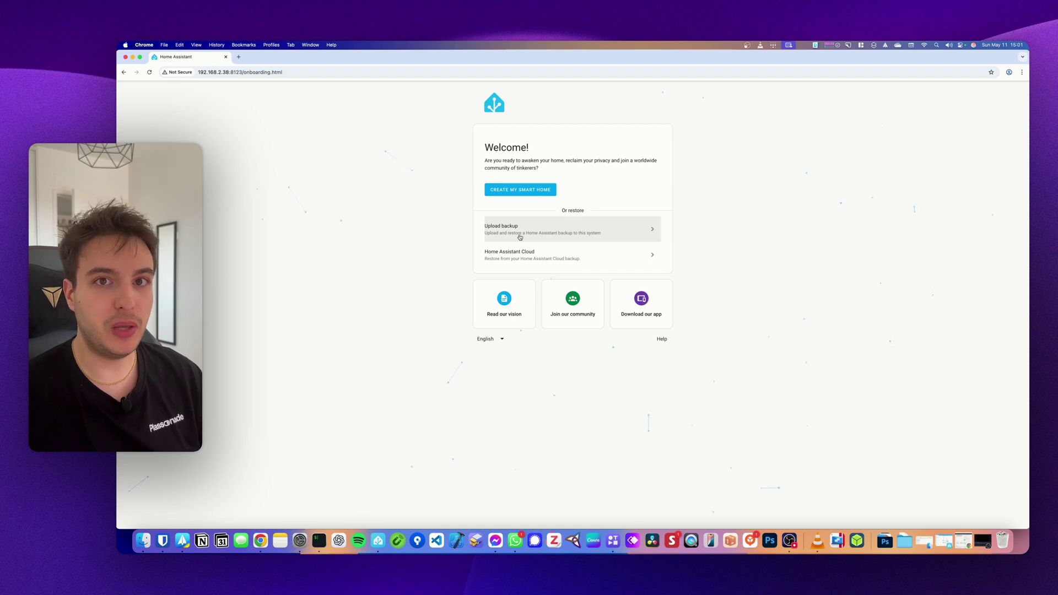
pyautogui.click(523, 195)
pyautogui.write('loris')
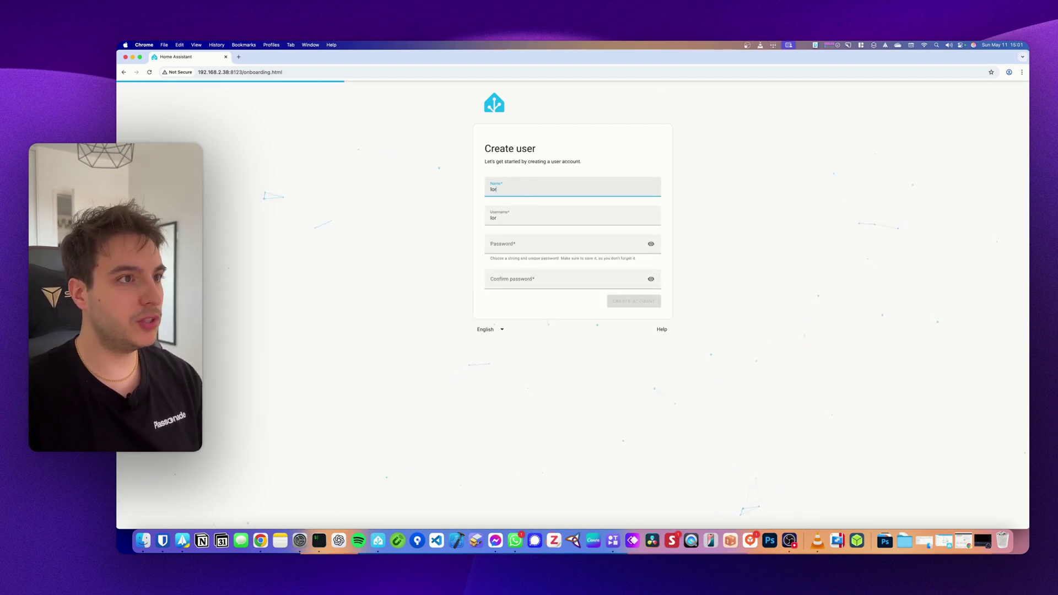
pyautogui.press('Tab')
pyautogui.press('Tab')
pyautogui.write('1234')
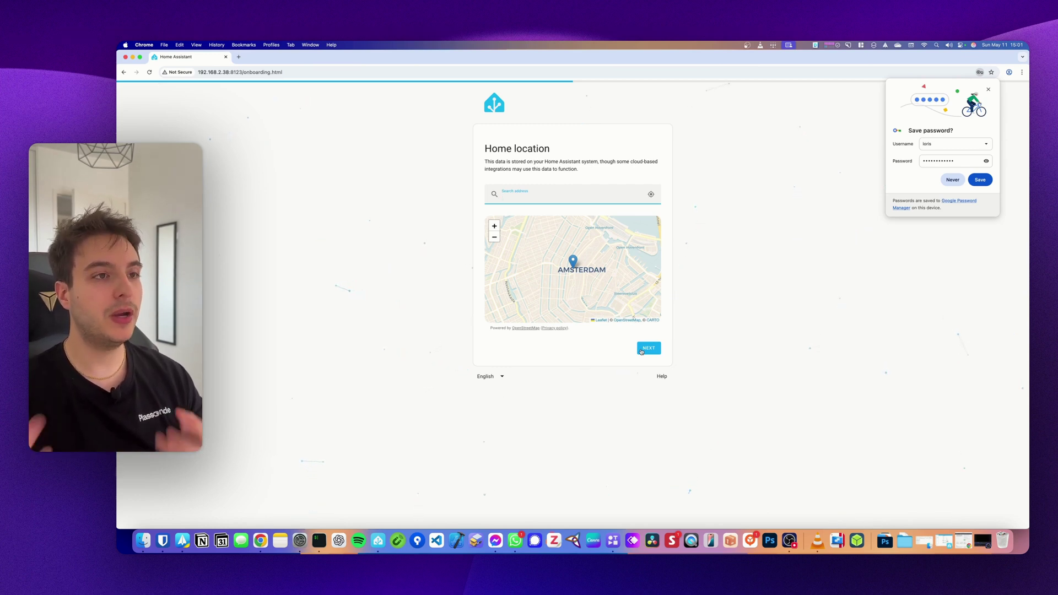
# - Accept the home location, set France as the country, and finish onboarding past analytics
pyautogui.click(642, 350)
pyautogui.click(562, 164)
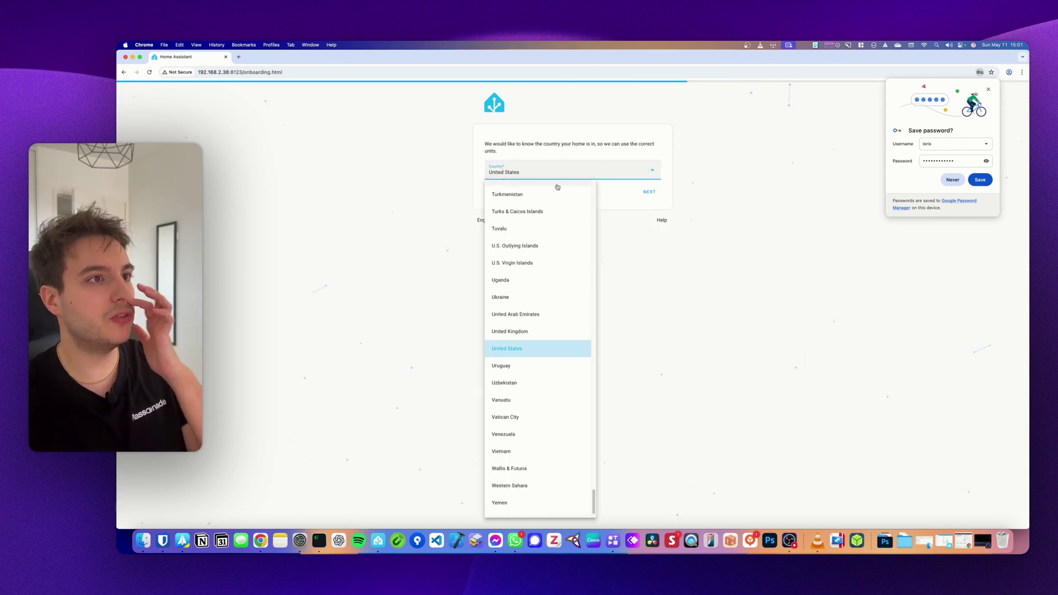
pyautogui.scroll(20, 524, 358)
pyautogui.click(514, 416)
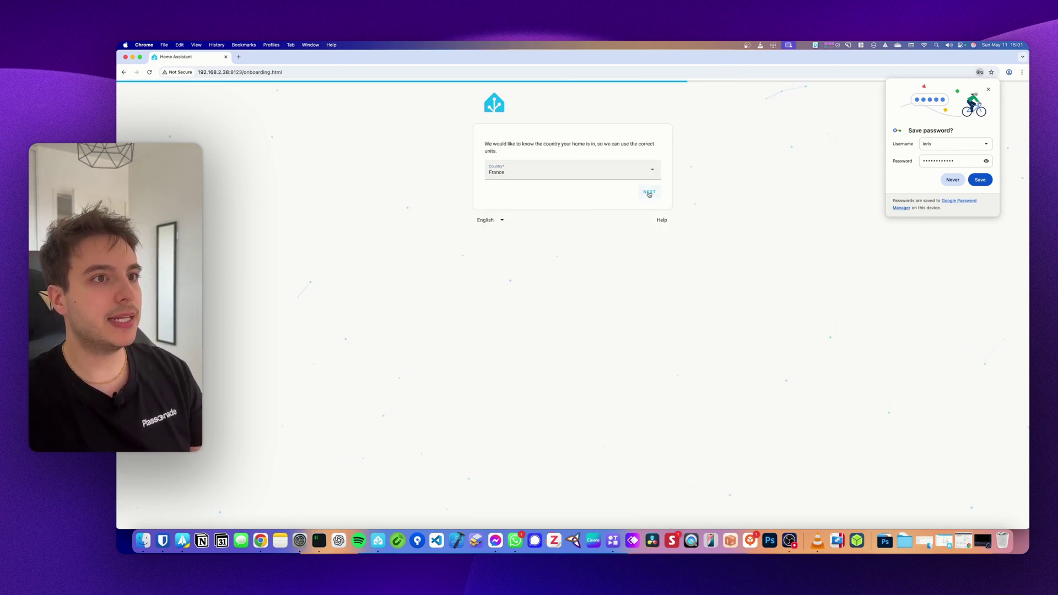
pyautogui.click(650, 192)
pyautogui.click(649, 329)
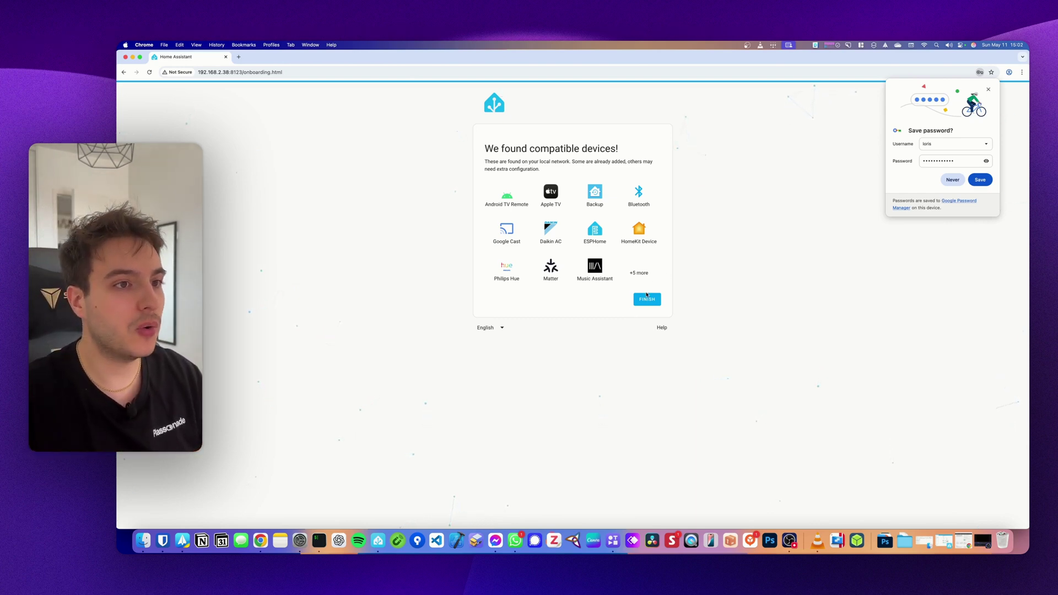
pyautogui.click(648, 298)
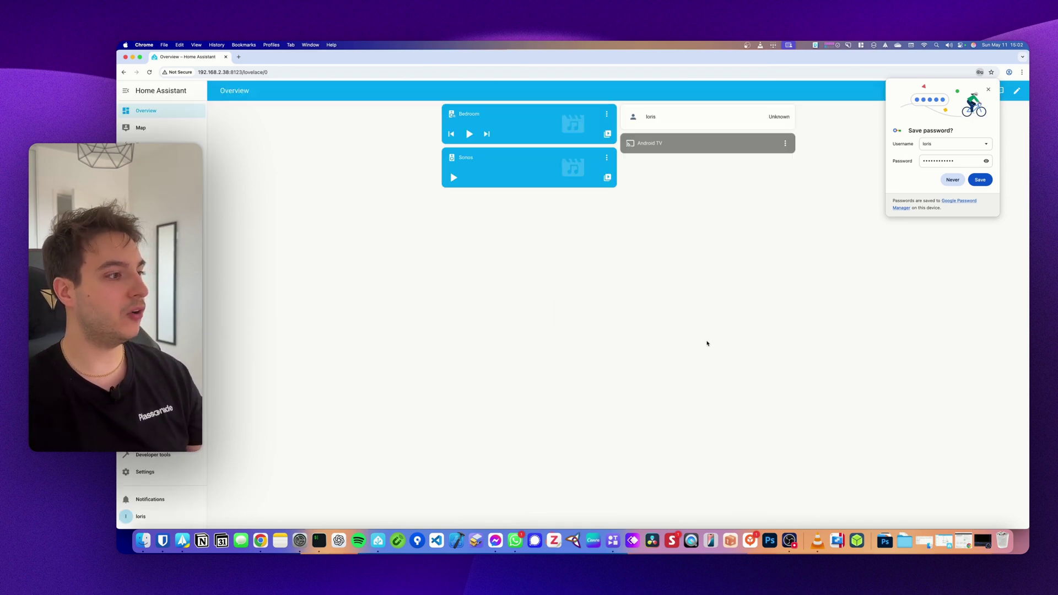
# - Go to Settings > Add-ons and open the Add-on Store listing File editor and Samba share
pyautogui.click(145, 472)
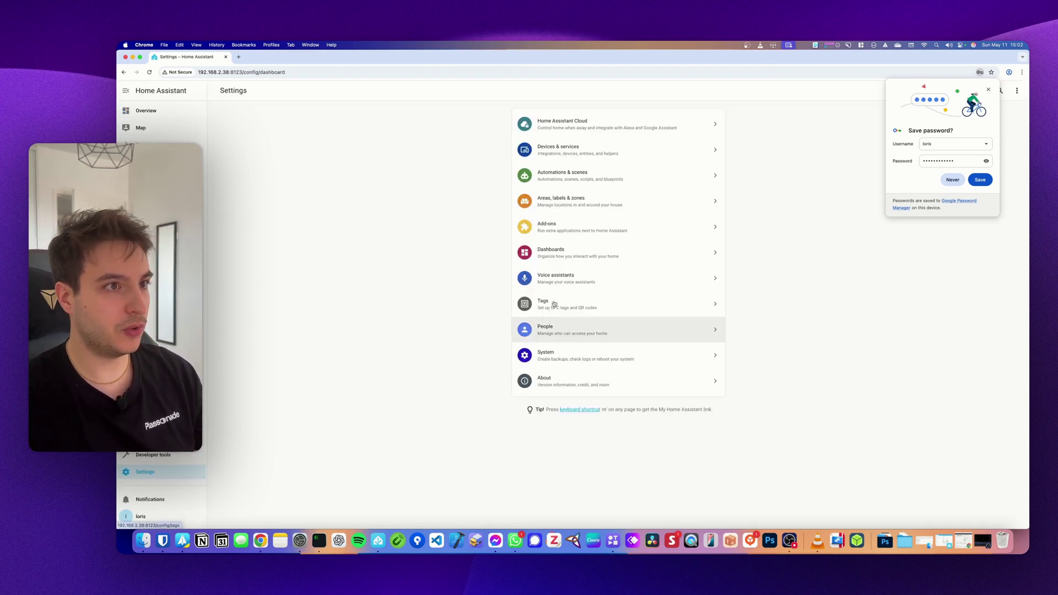
pyautogui.click(566, 241)
pyautogui.click(977, 516)
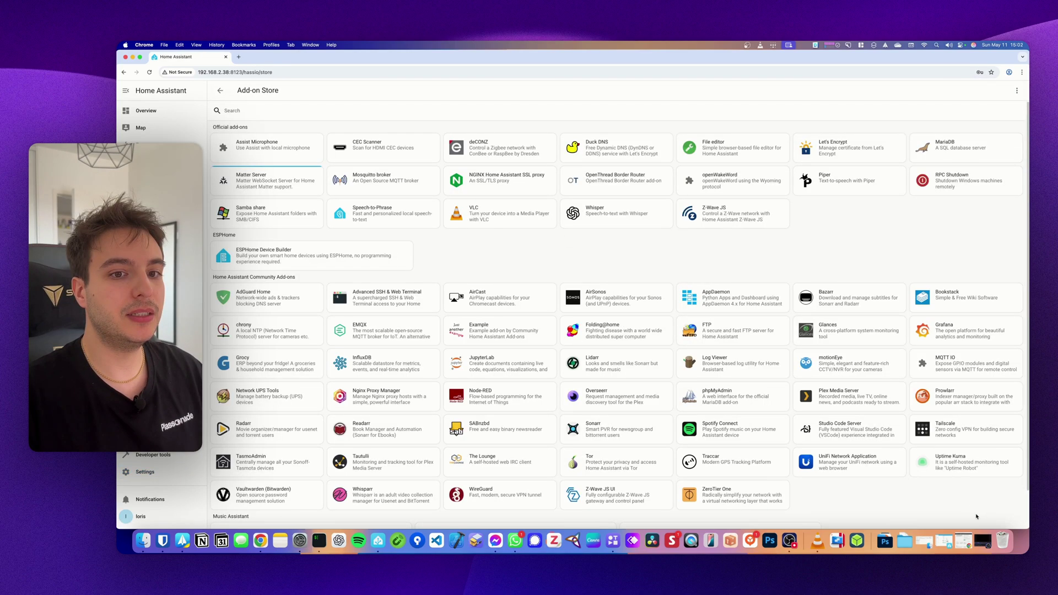